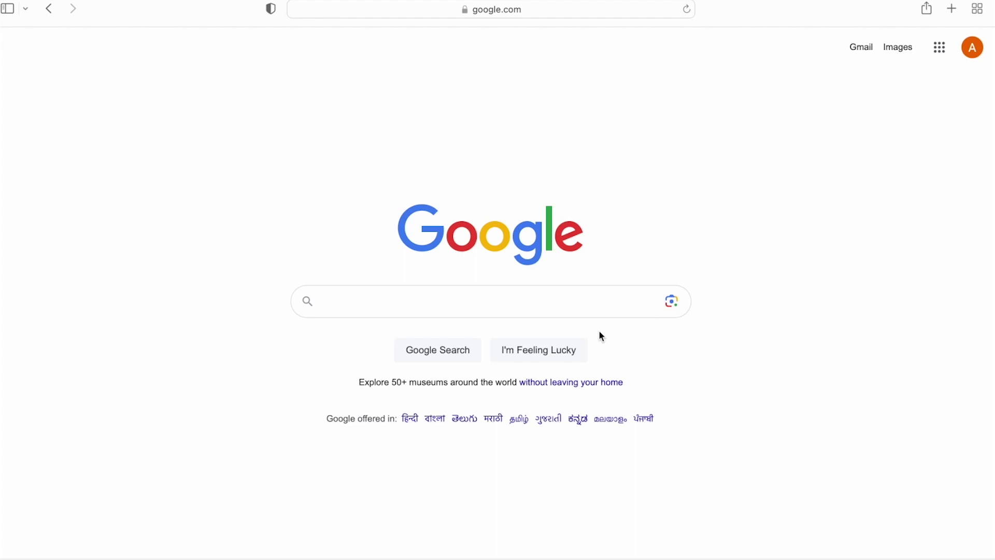
# - Search Google for kreado.ai
pyautogui.click(579, 307)
pyautogui.write('k')
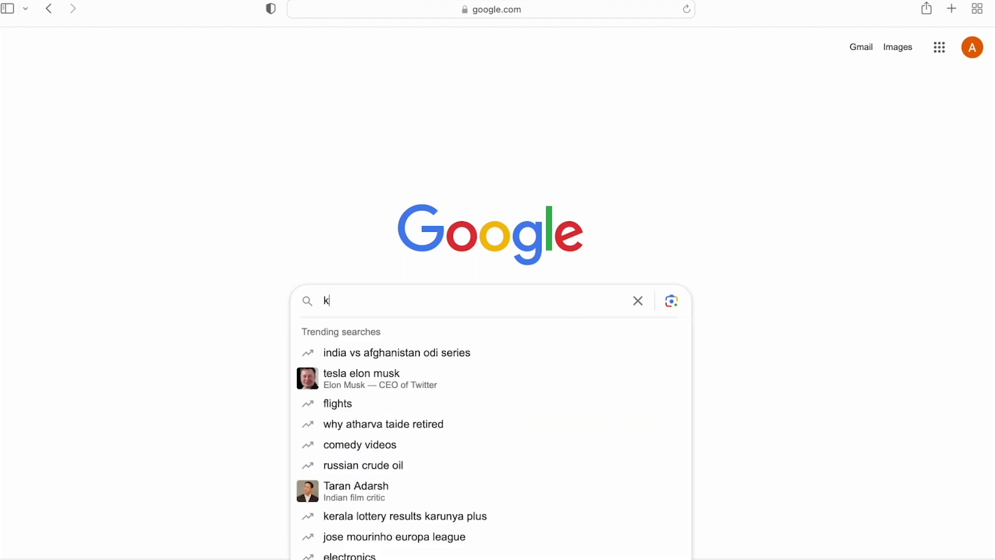
pyautogui.write('reado.a')
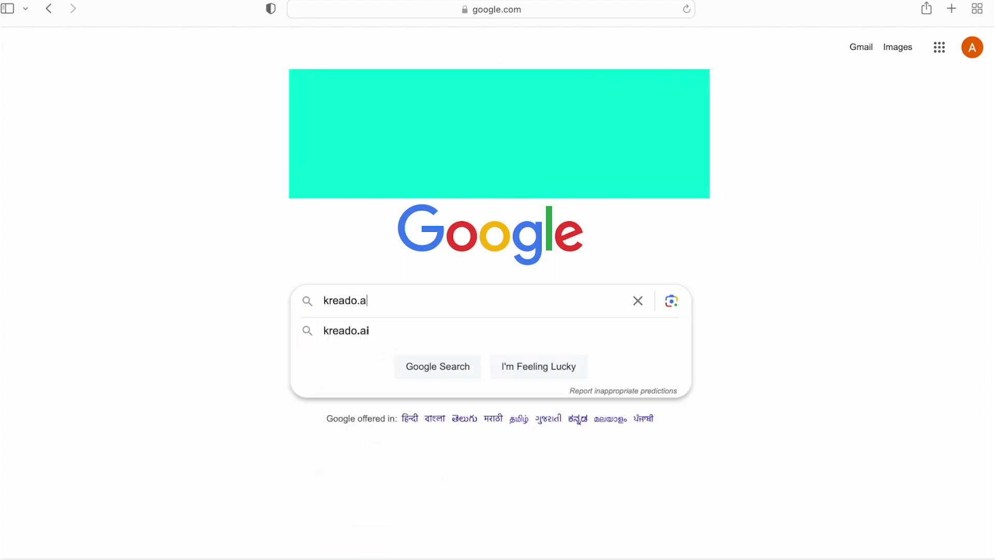
pyautogui.write('i')
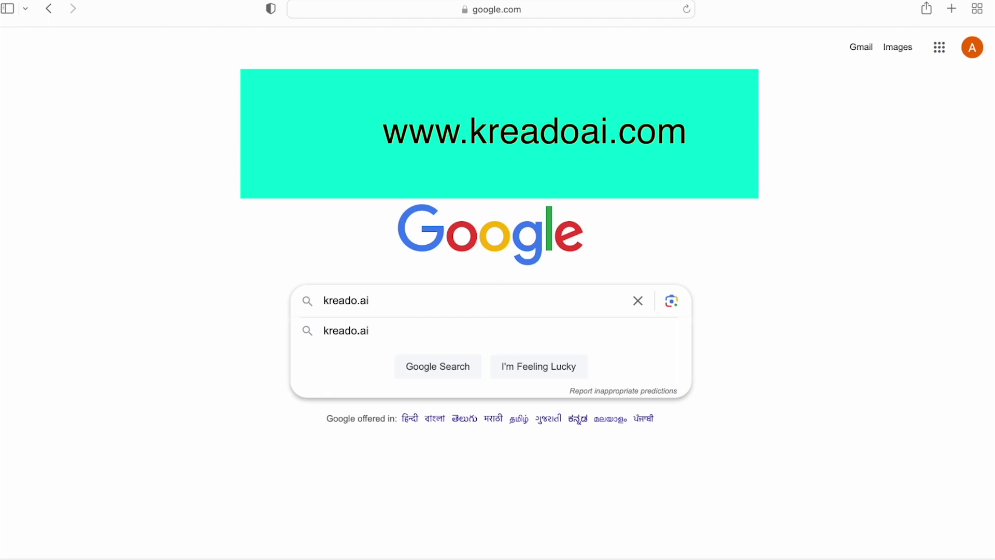
pyautogui.press('Return')
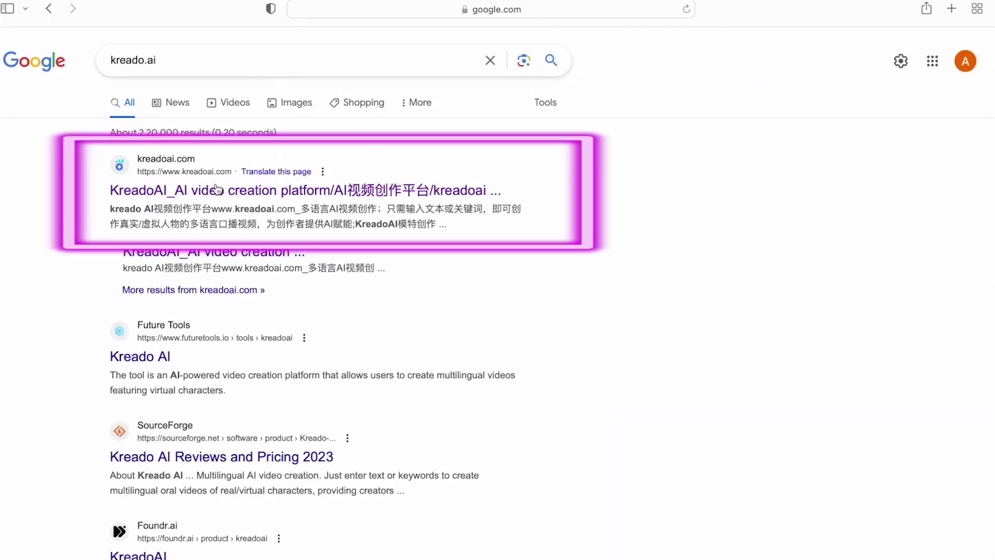
# - Open the Kreado AI site and launch an oral broadcast video project from the Video creation tools
pyautogui.click(220, 191)
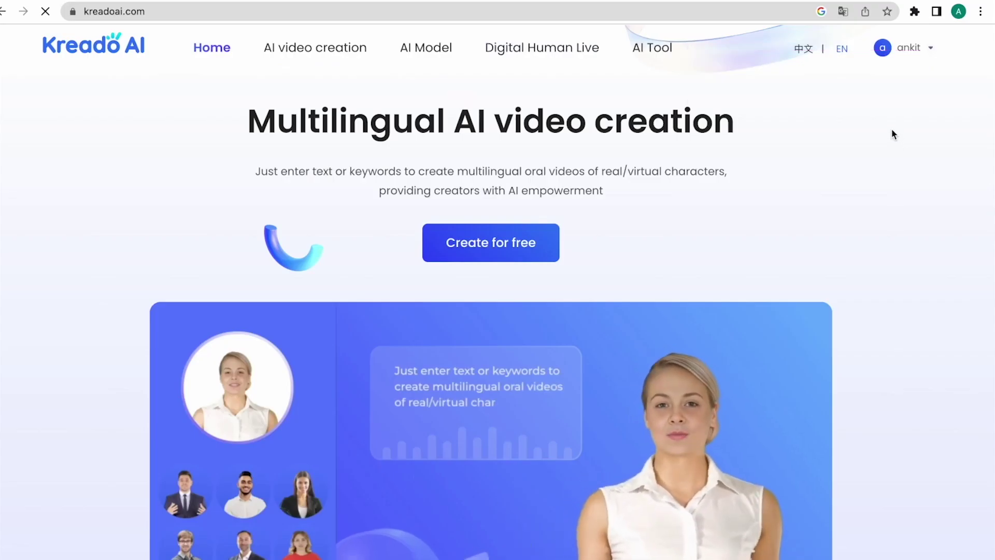
pyautogui.click(656, 57)
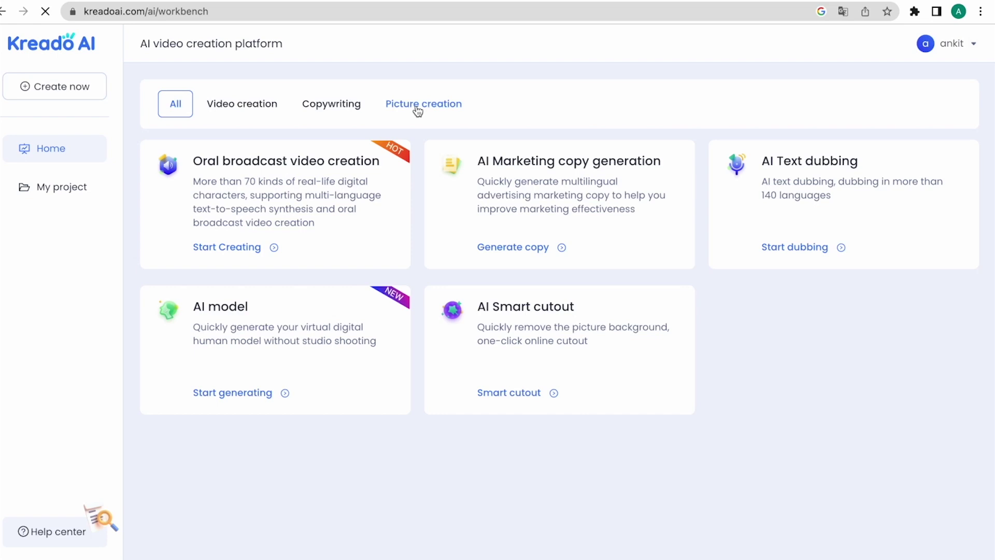
pyautogui.click(267, 109)
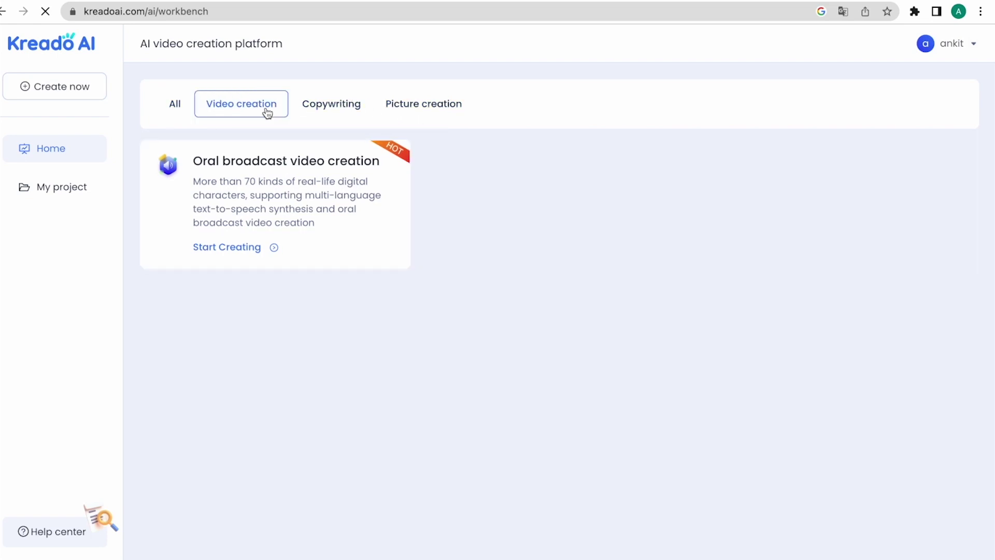
pyautogui.click(238, 190)
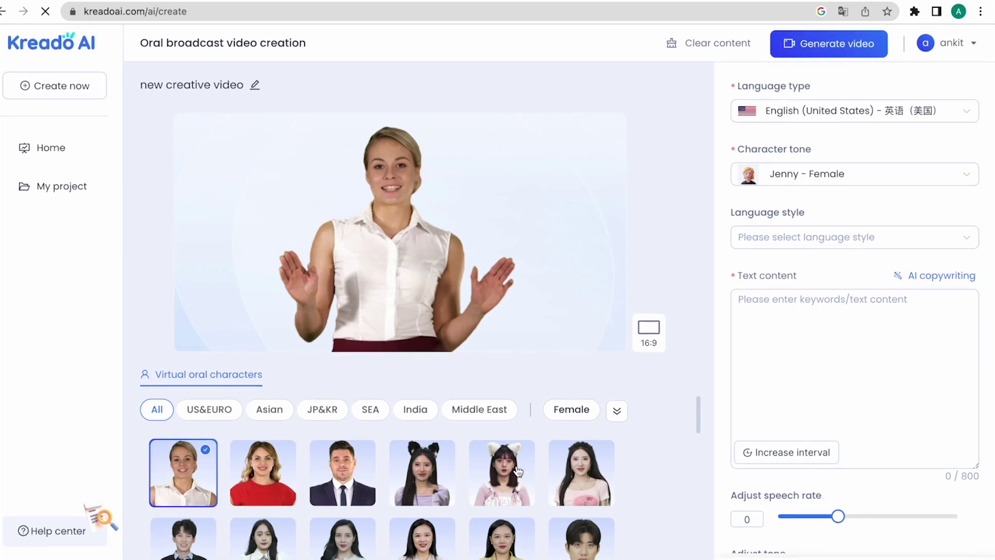
pyautogui.scroll(-2, 420, 466)
pyautogui.scroll(2, 451, 452)
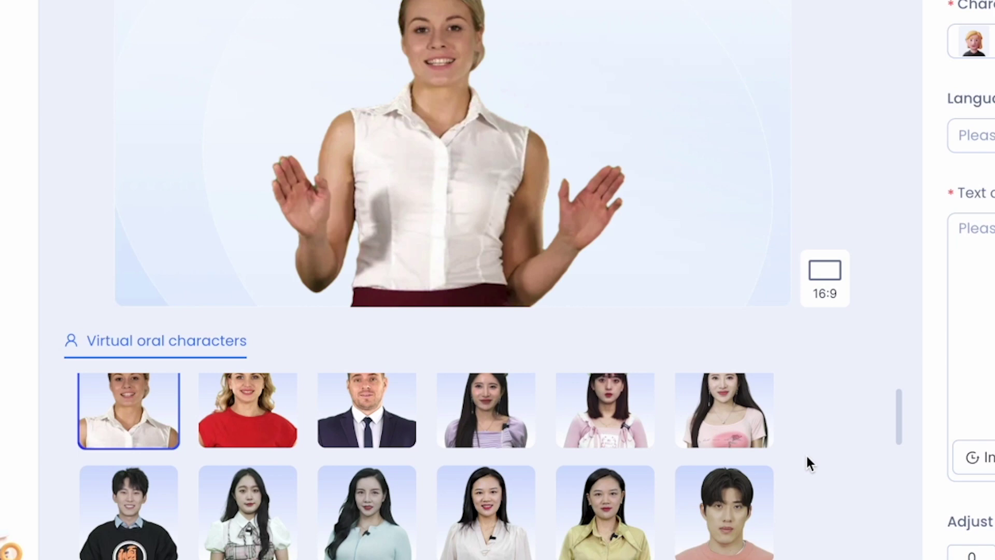
pyautogui.scroll(-2, 631, 474)
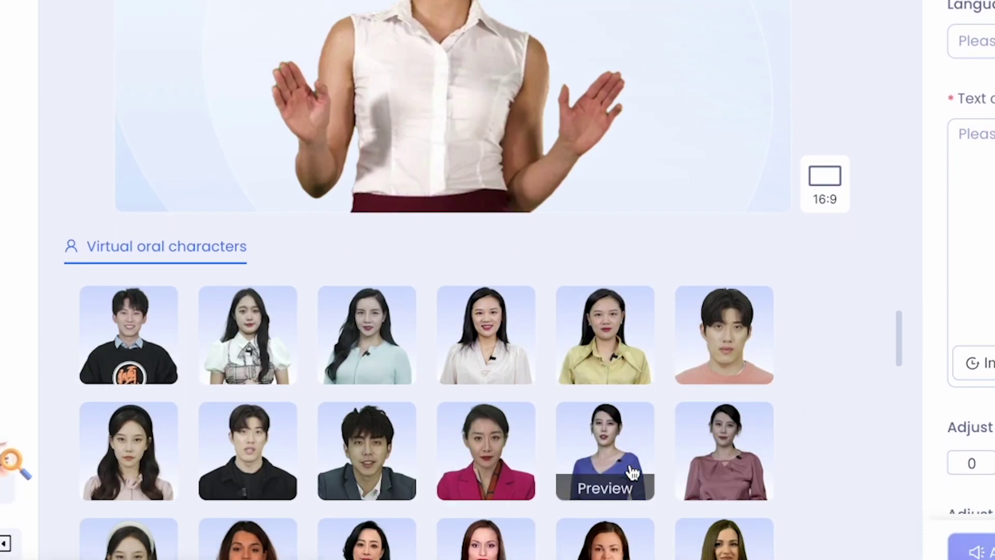
pyautogui.scroll(-2, 631, 474)
pyautogui.scroll(-2, 631, 474)
pyautogui.scroll(1, 630, 466)
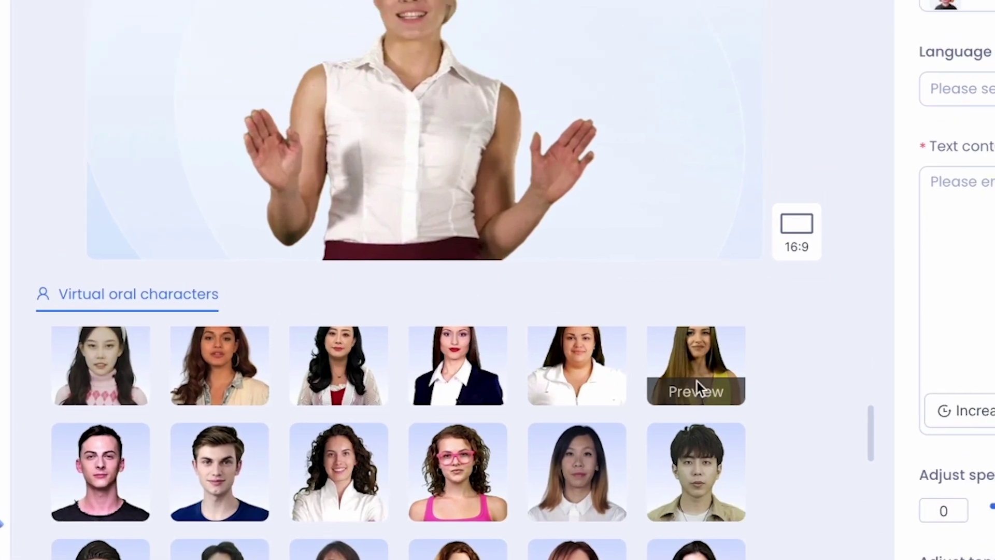
# - Preview the long-haired yellow-dress avatar and choose her as presenter
pyautogui.click(724, 343)
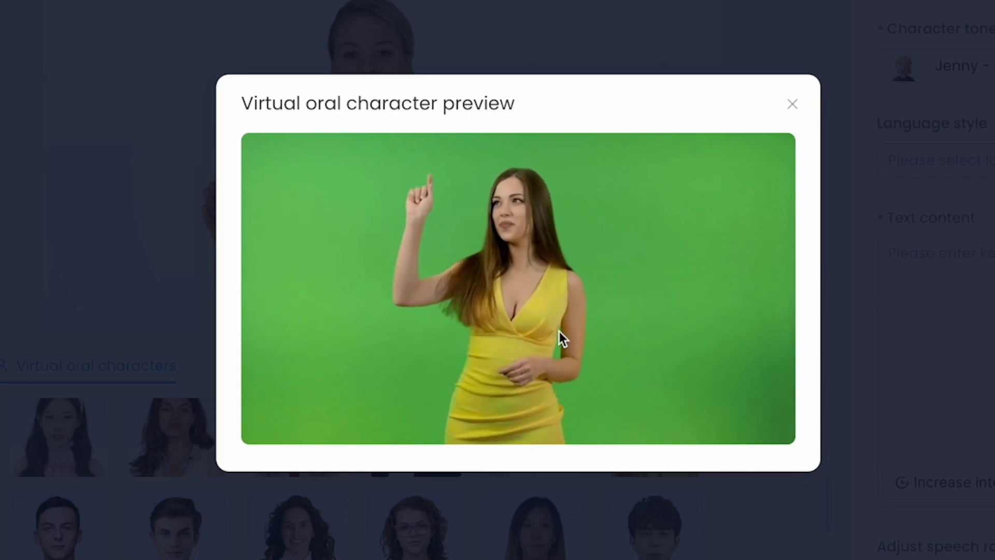
pyautogui.click(793, 104)
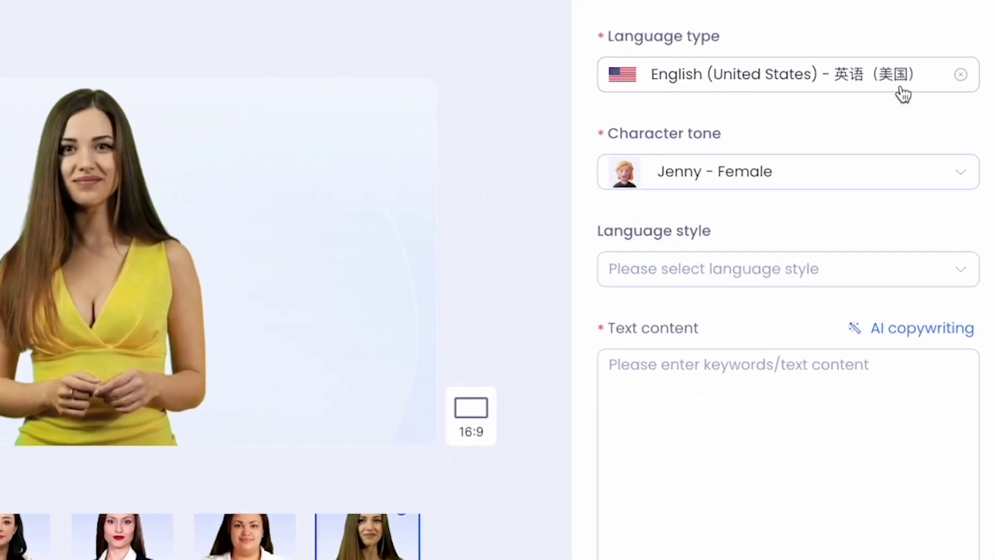
# - Keep English (United States) and the Jenny - Female voice, and set the language style to excited
pyautogui.click(938, 88)
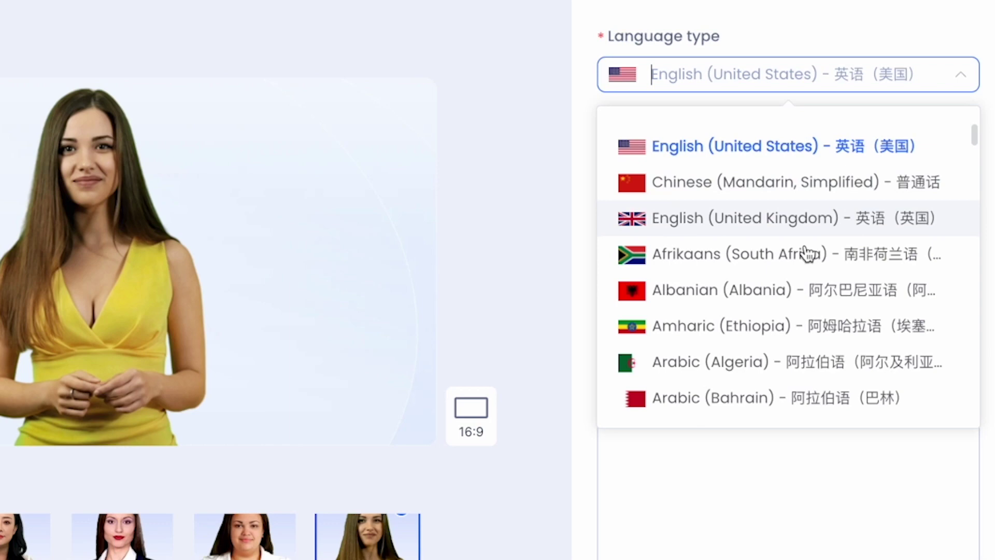
pyautogui.scroll(-3, 782, 352)
pyautogui.scroll(-3, 783, 350)
pyautogui.scroll(6, 782, 350)
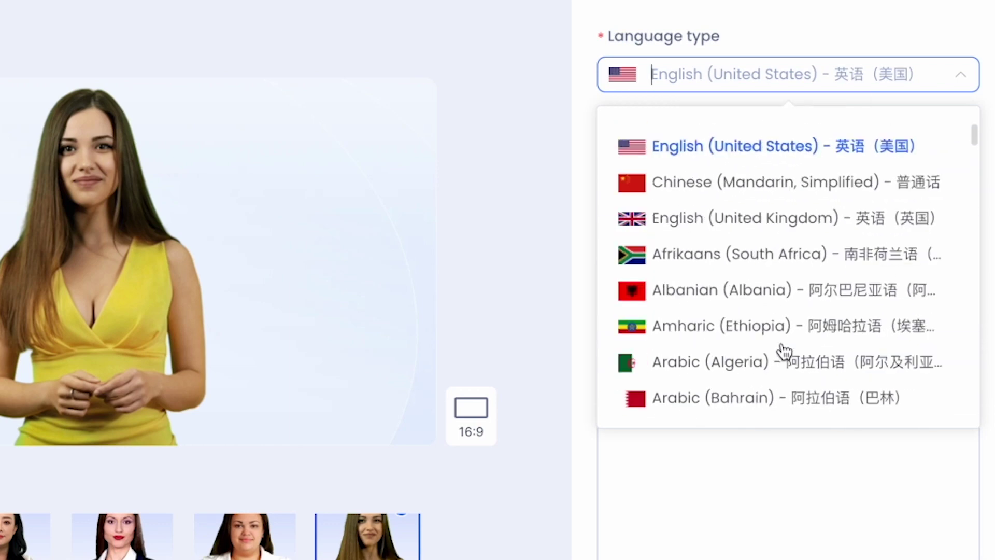
pyautogui.click(776, 147)
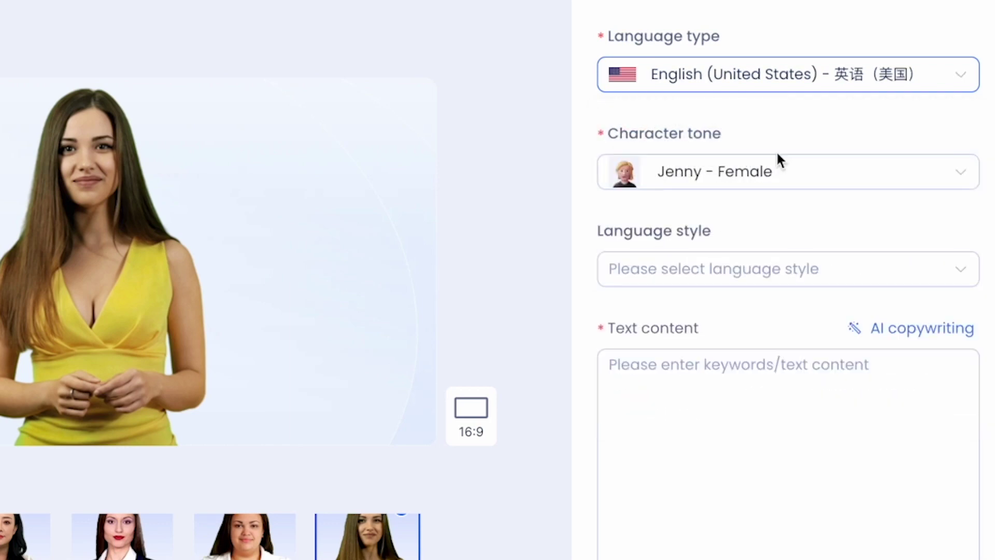
pyautogui.click(918, 185)
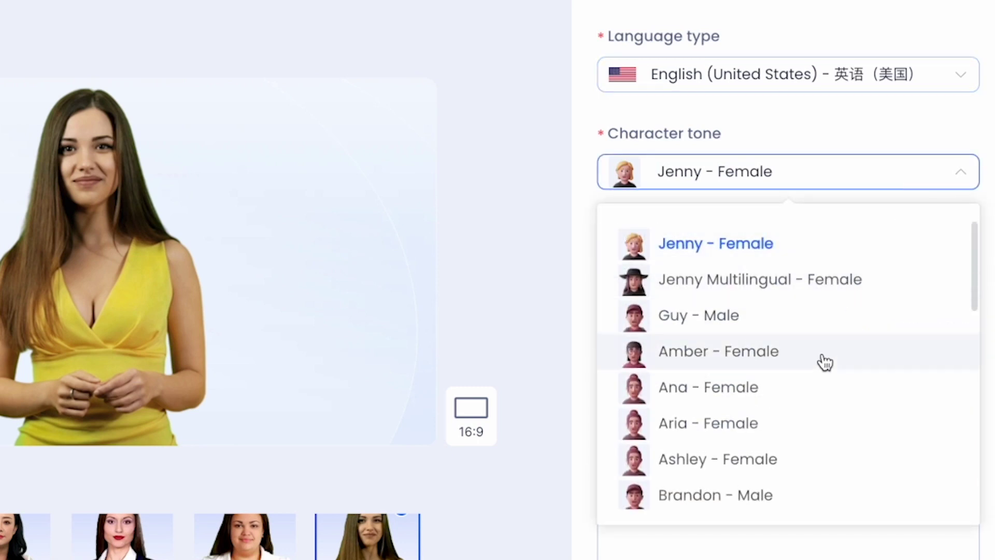
pyautogui.scroll(-1, 819, 361)
pyautogui.scroll(1, 820, 360)
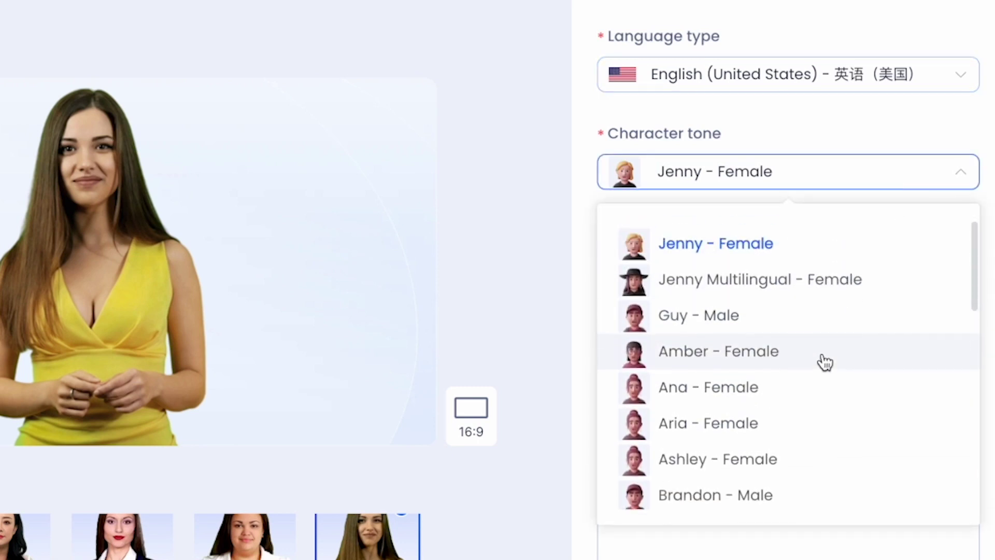
pyautogui.click(765, 255)
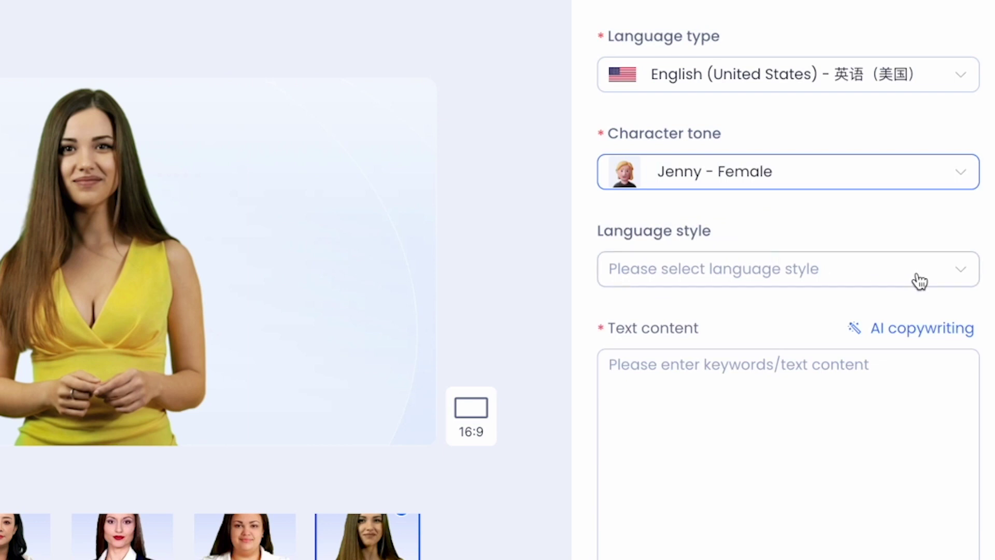
pyautogui.click(962, 278)
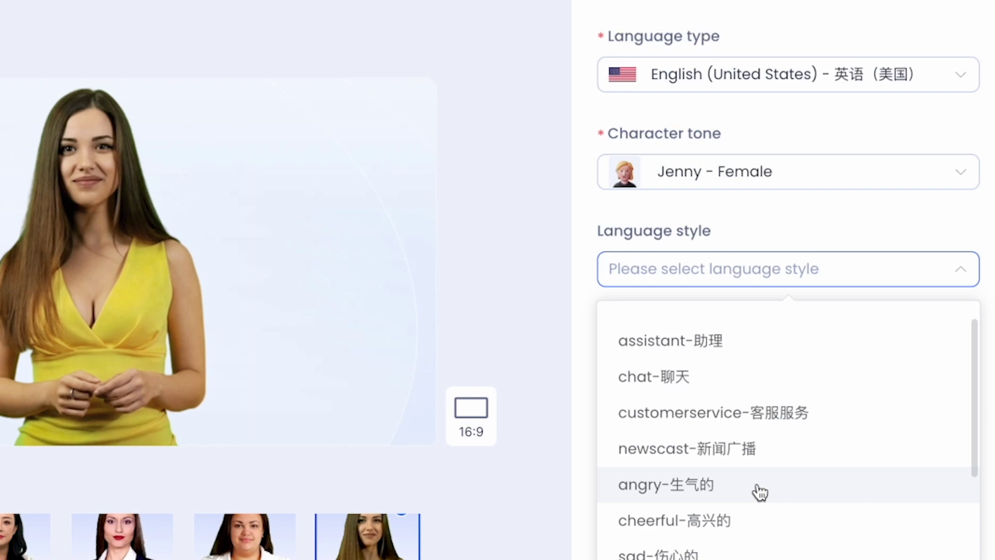
pyautogui.scroll(-2, 760, 493)
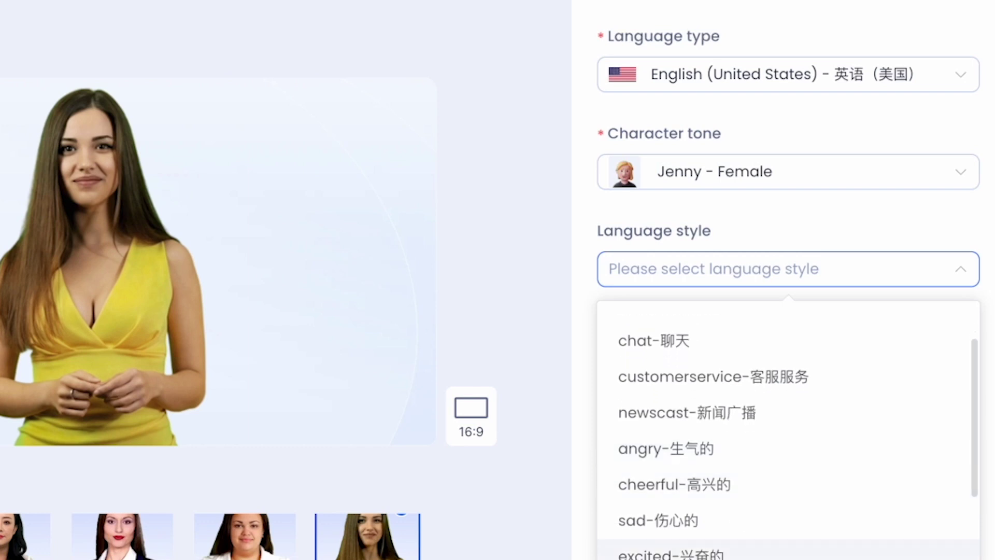
pyautogui.click(704, 554)
pyautogui.click(743, 419)
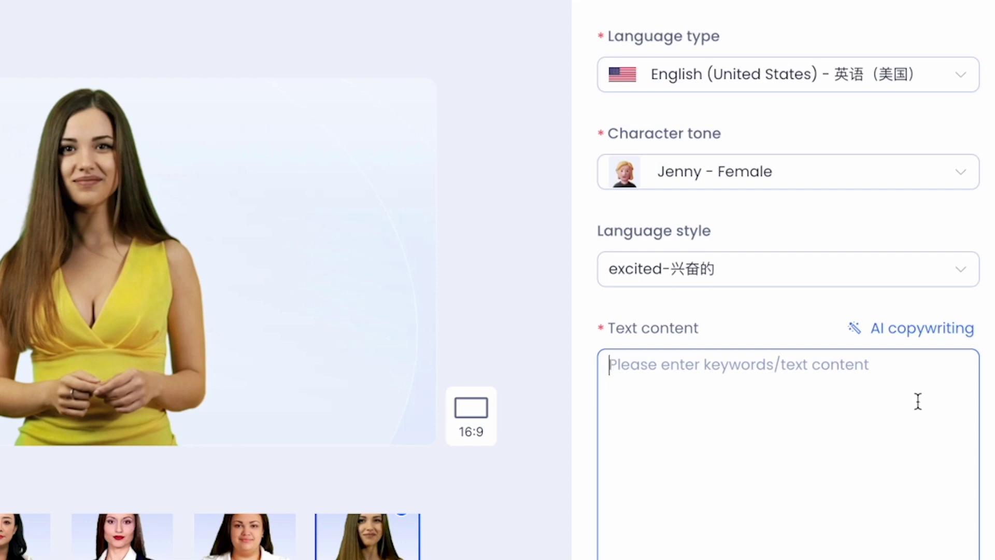
# - Type the channel welcome script inviting viewers on a self-improvement journey, fixing the 'journey' typo
pyautogui.click(920, 337)
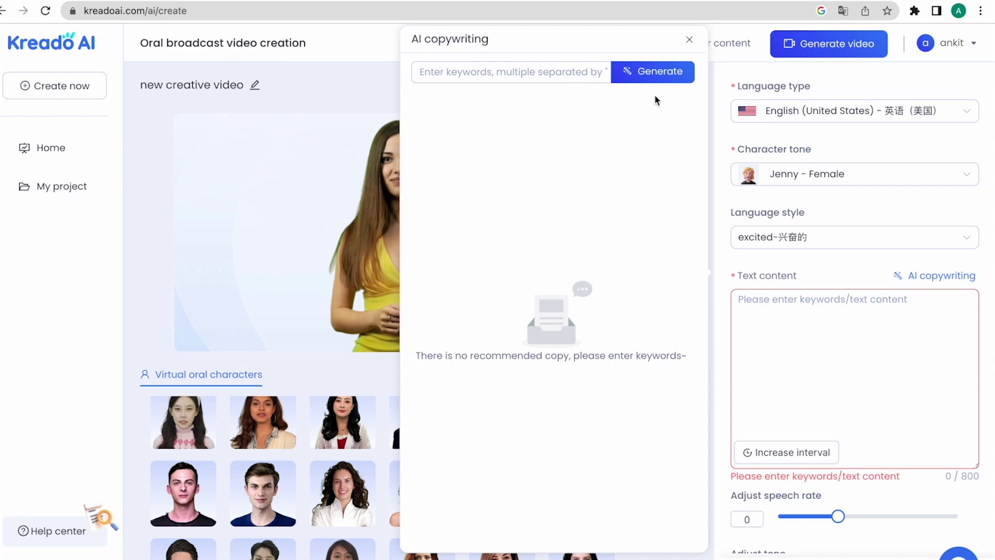
pyautogui.click(689, 41)
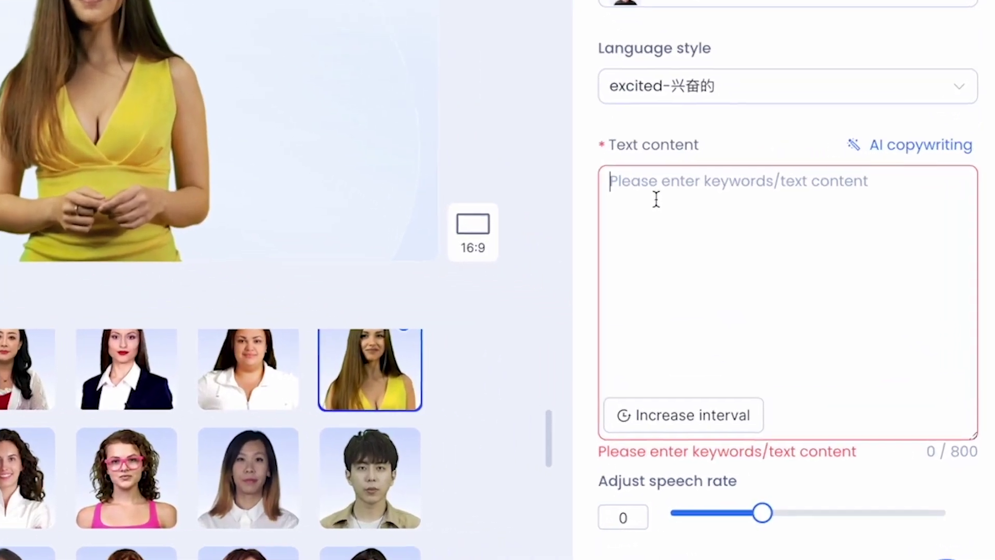
pyautogui.write('He')
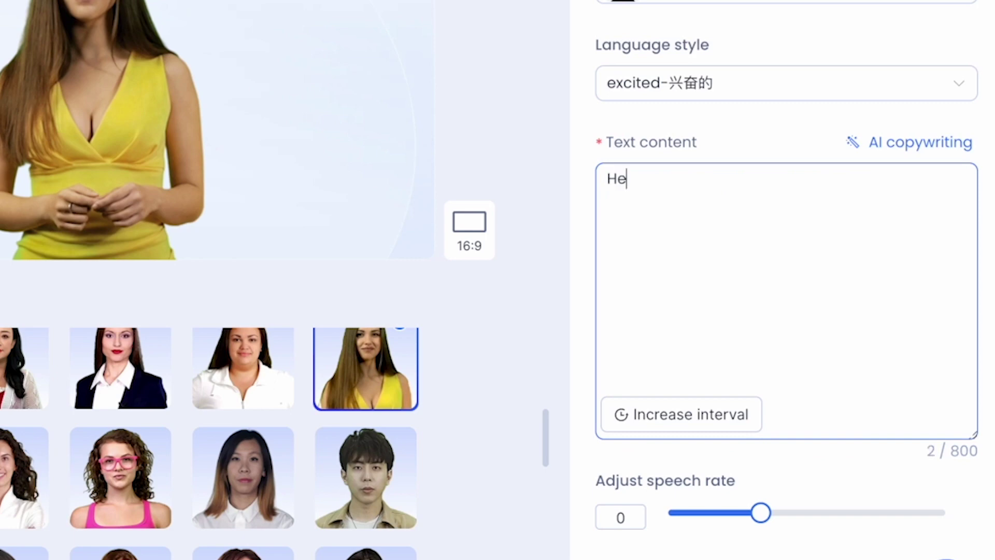
pyautogui.write('llo. Welcom')
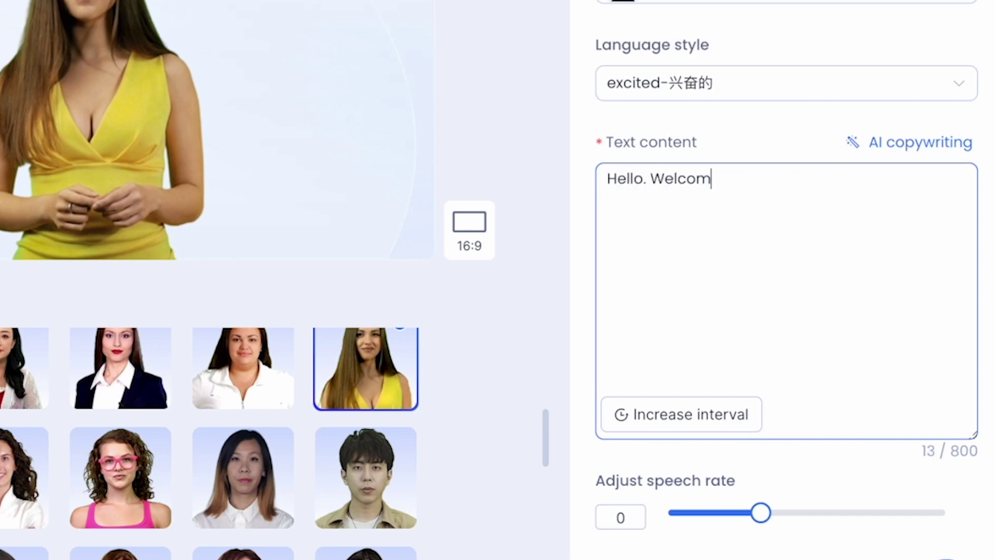
pyautogui.write("e to ankit's")
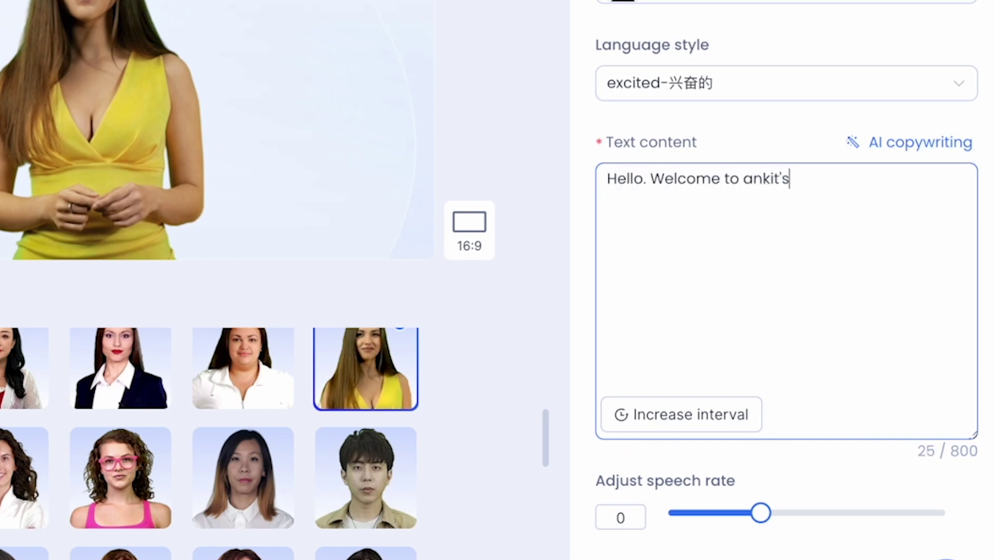
pyautogui.write(' channel and join')
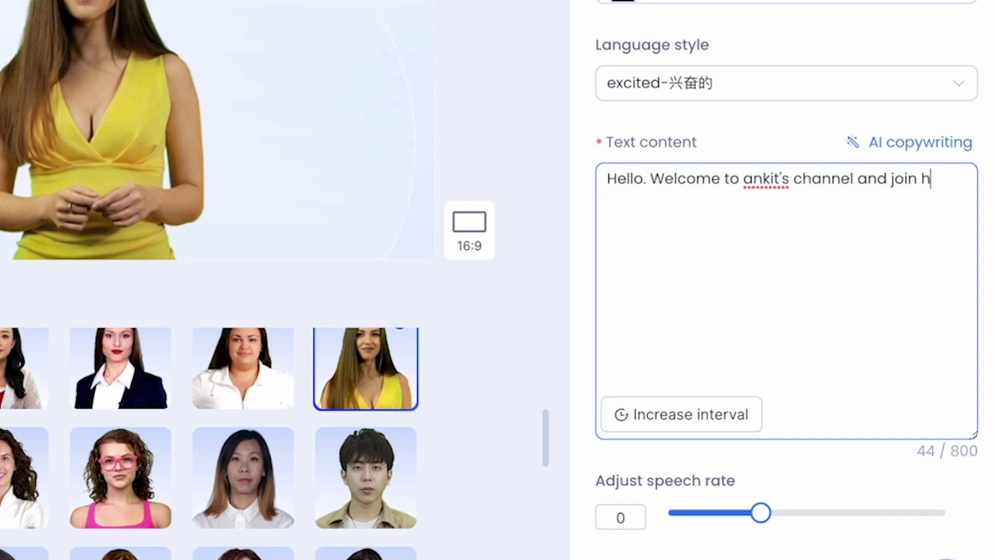
pyautogui.write('his jo')
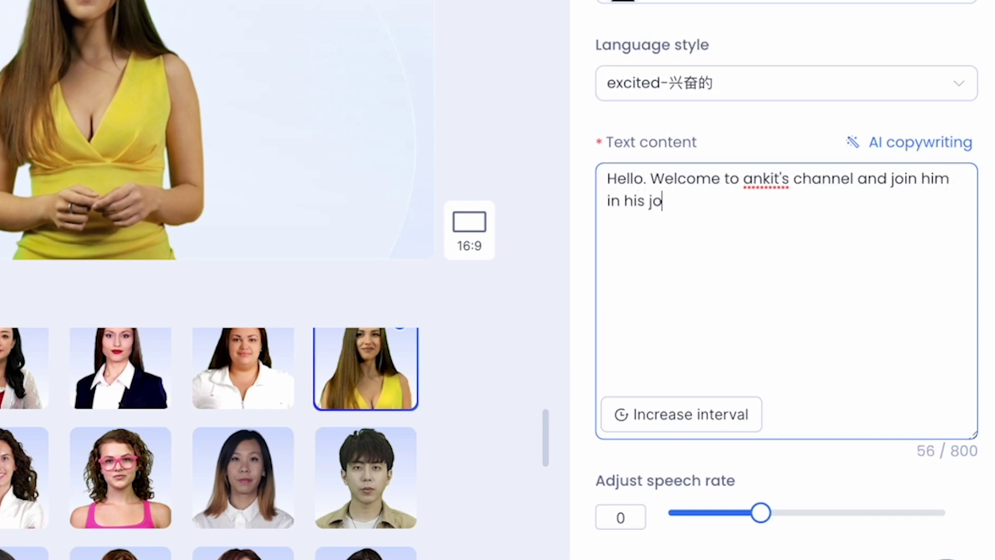
pyautogui.write('unrey of')
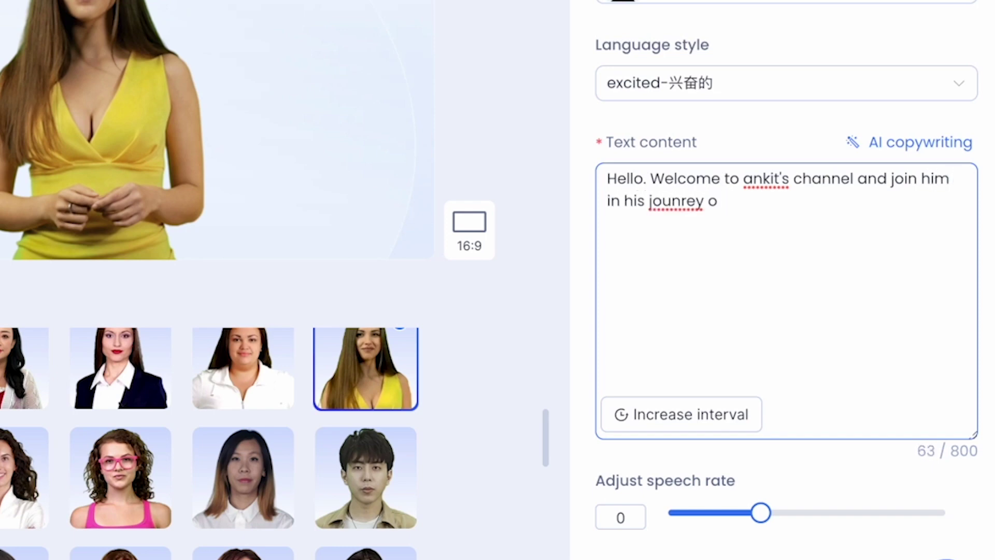
pyautogui.press('BackSpace')
pyautogui.press('BackSpace')
pyautogui.press('BackSpace')
pyautogui.write('ney')
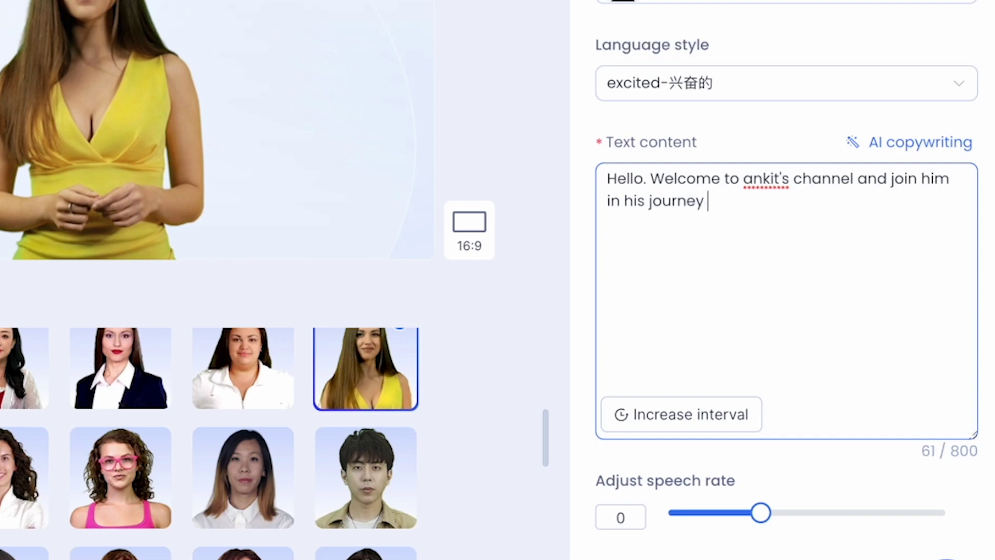
pyautogui.write(' of self impr')
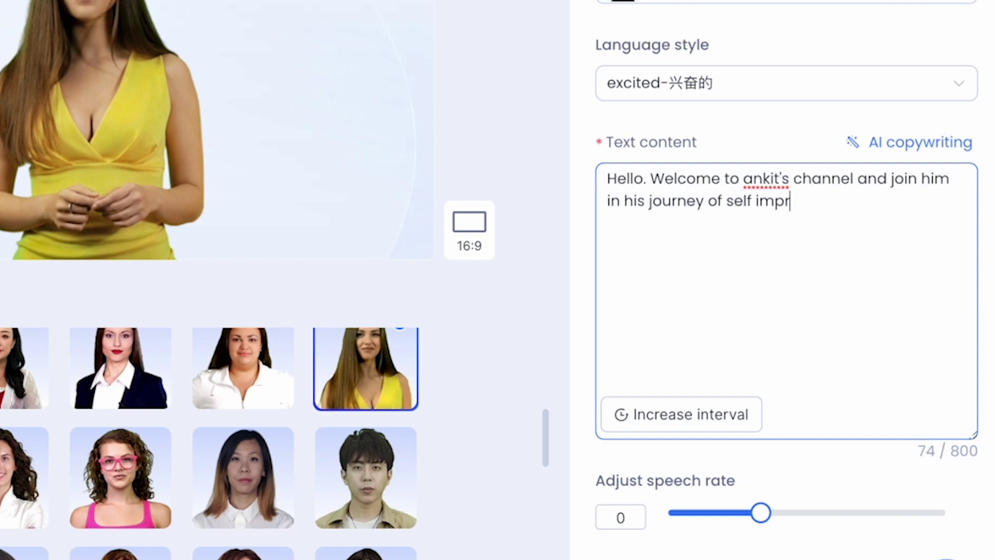
pyautogui.write('ovement . than')
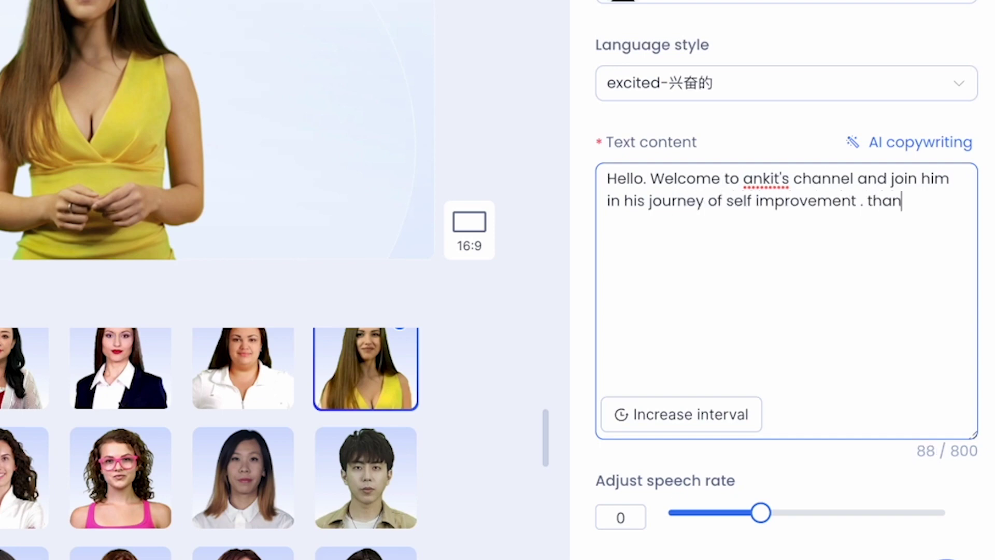
pyautogui.write('k you')
# - Remove the apostrophe from the script and generate the 8-second avatar video
pyautogui.click(779, 179)
pyautogui.press('BackSpace')
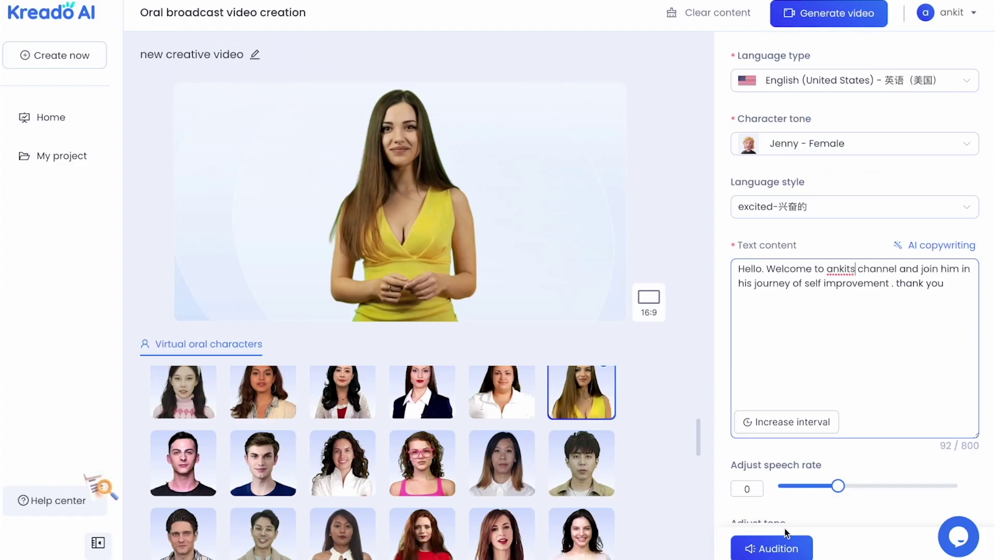
pyautogui.click(777, 549)
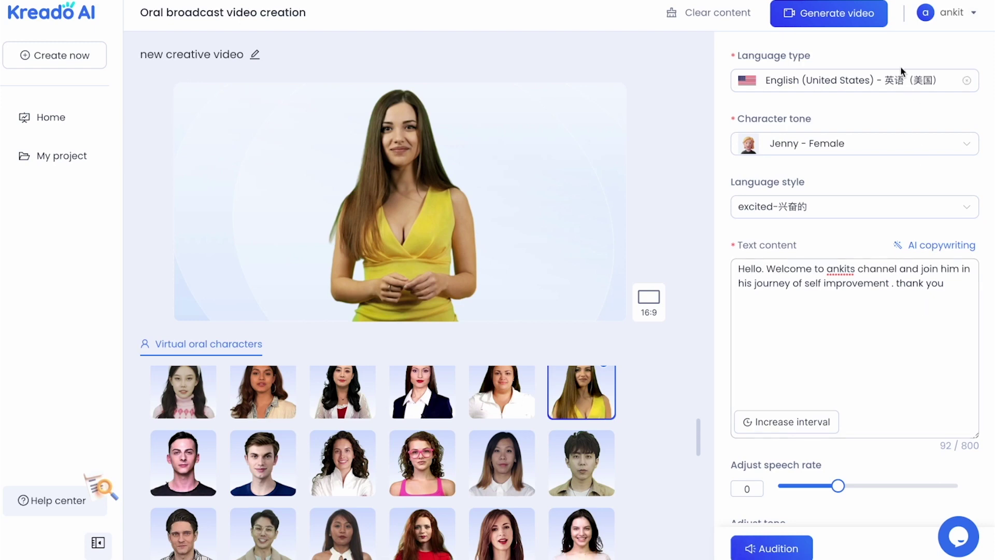
pyautogui.click(836, 17)
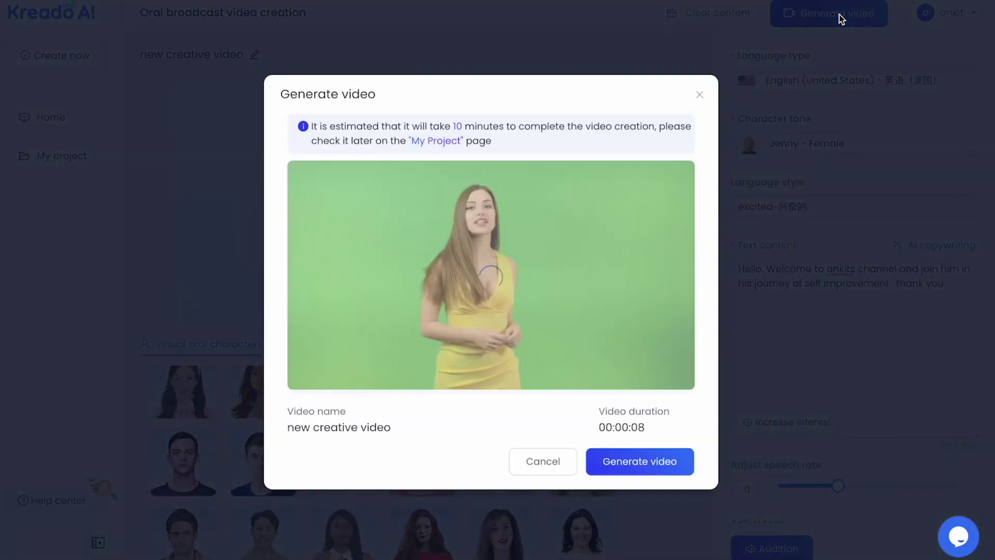
pyautogui.click(625, 470)
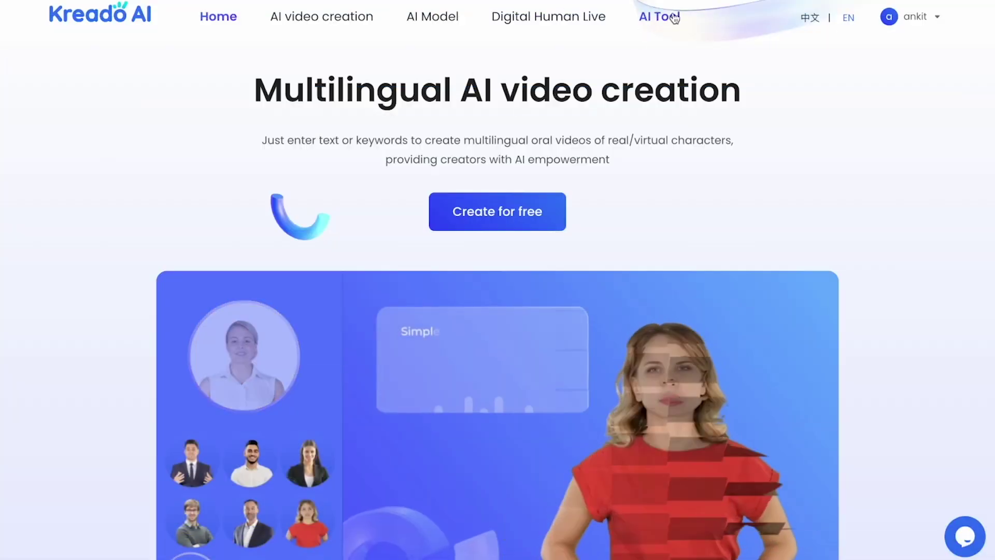
# - Open the AI tools dashboard filtered to the Copywriting tab
pyautogui.click(673, 18)
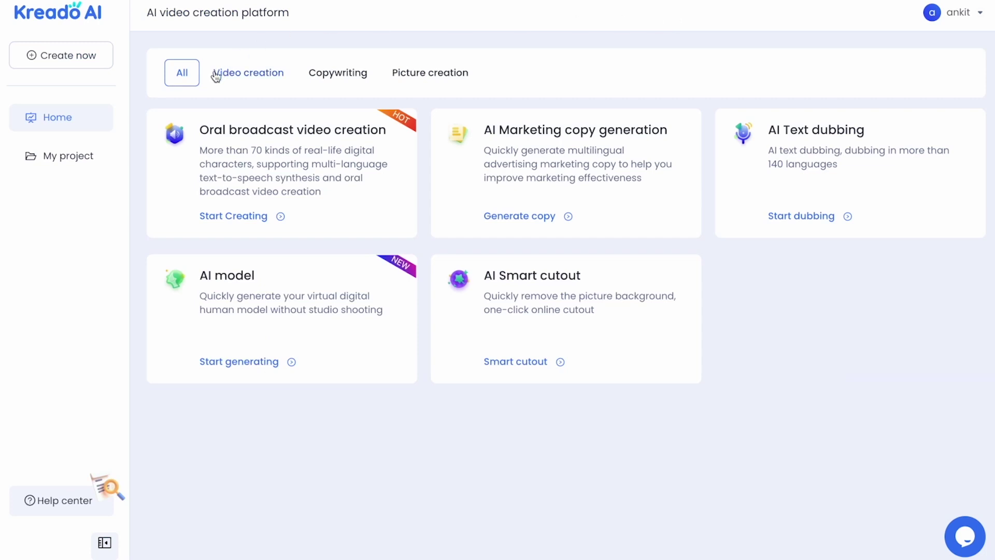
pyautogui.click(327, 76)
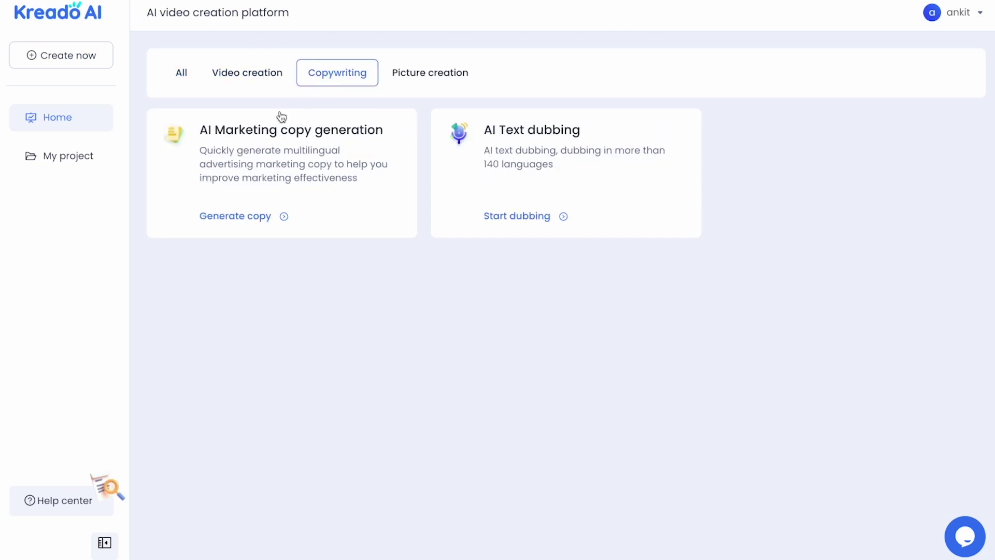
# - Open the marketing copy generator with English language and keyword 'marketing'
pyautogui.click(234, 145)
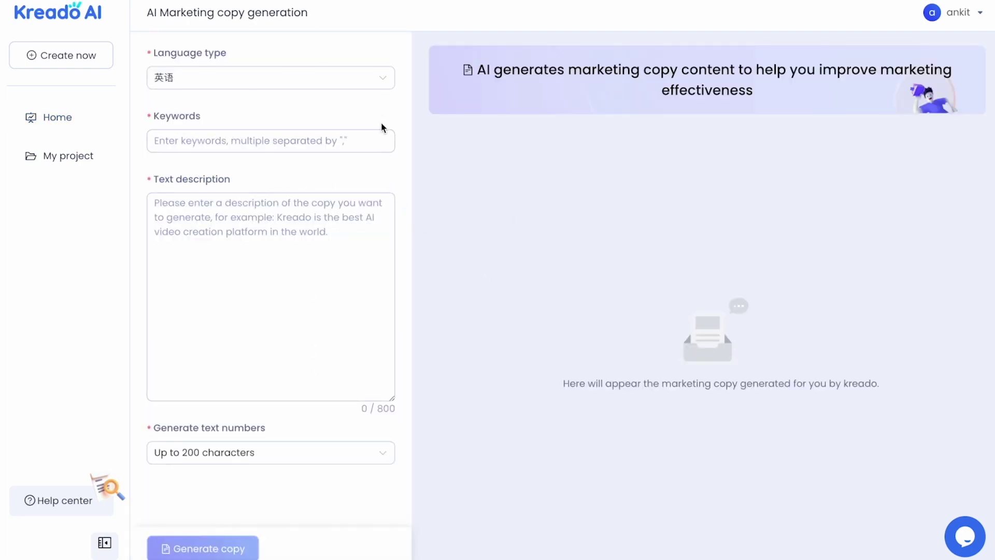
pyautogui.click(387, 87)
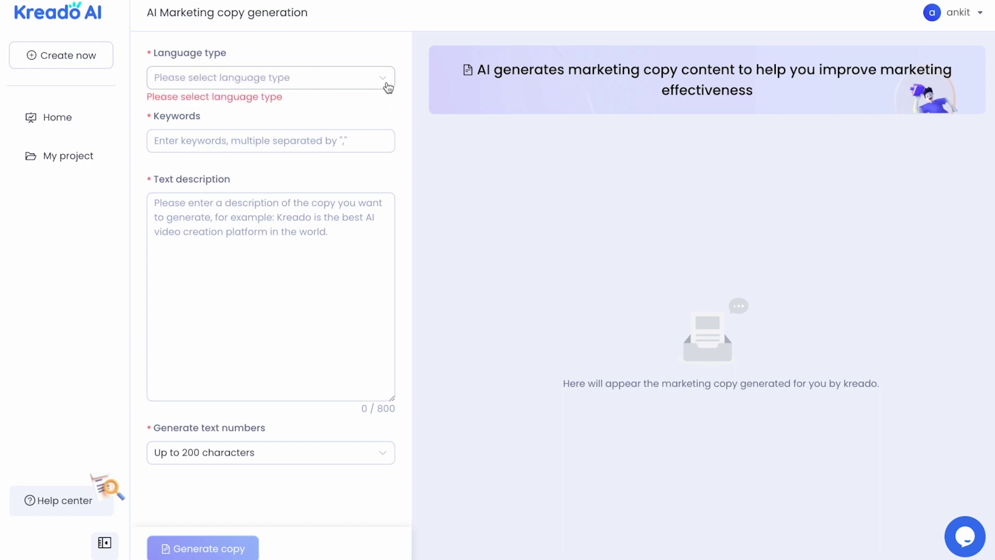
pyautogui.click(351, 84)
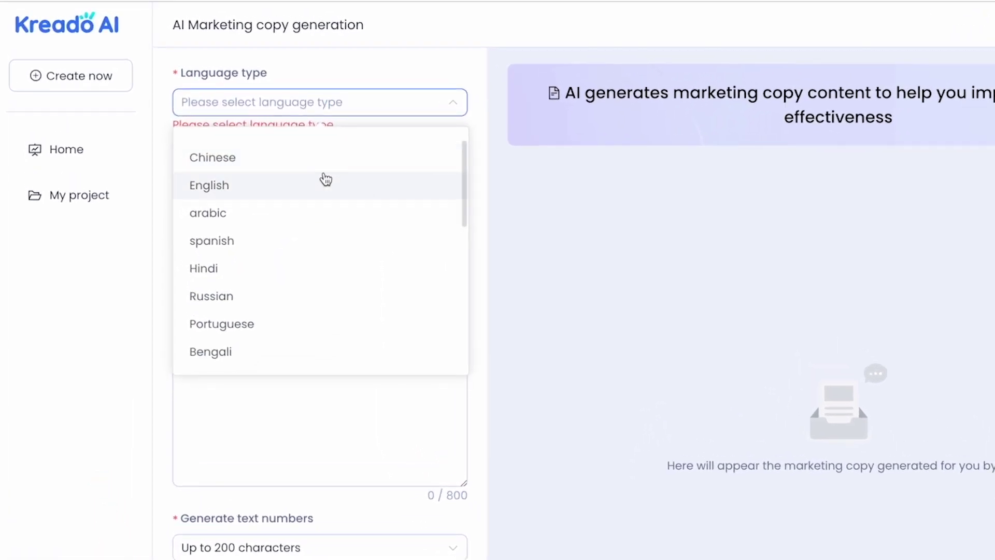
pyautogui.click(324, 179)
pyautogui.click(321, 177)
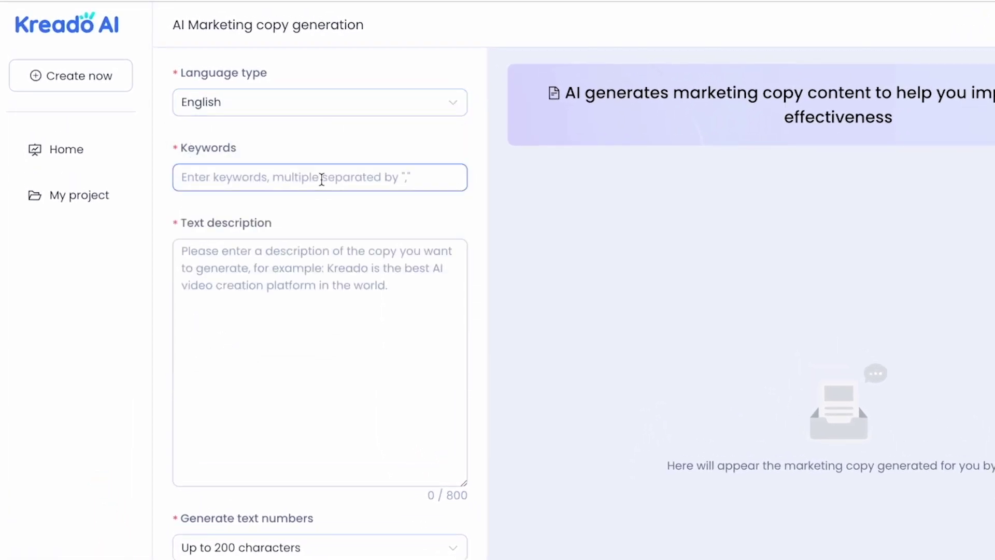
pyautogui.write('marketing')
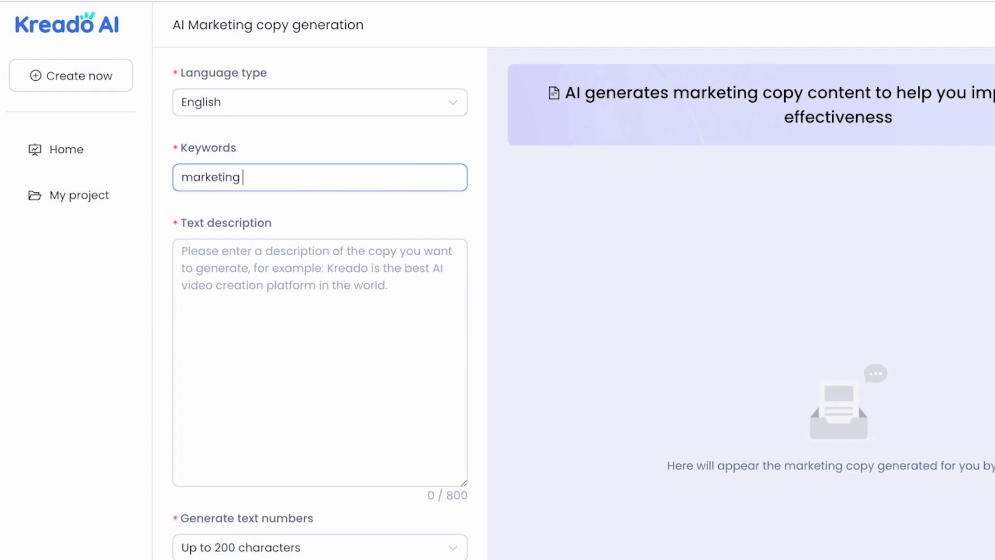
pyautogui.press('Tab')
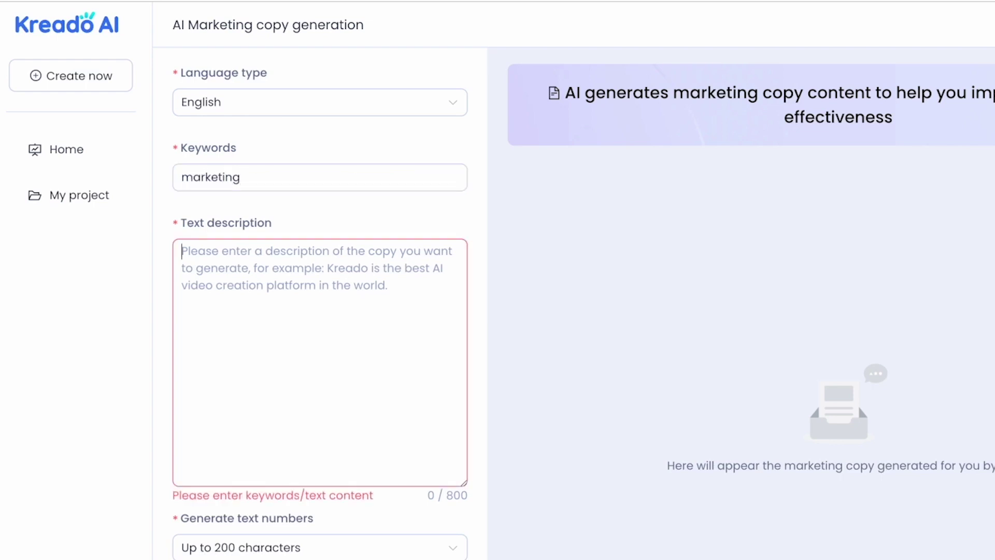
pyautogui.write('write')
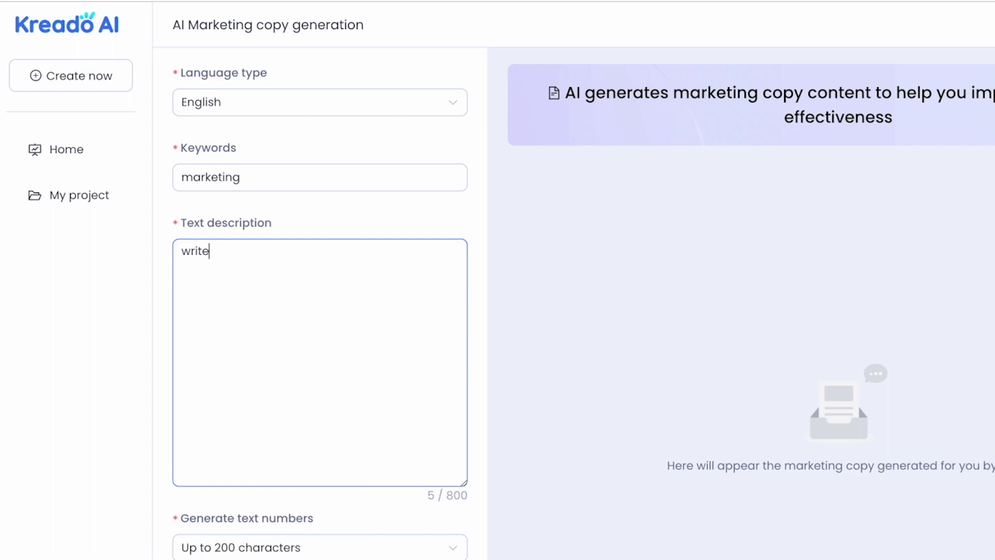
pyautogui.write(' a short par')
pyautogui.write('agraph e')
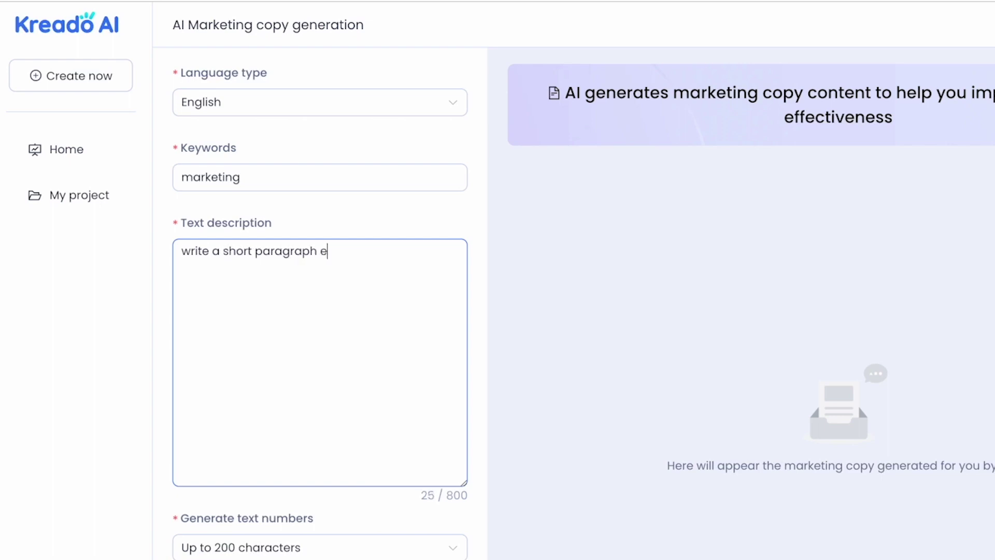
pyautogui.write('xplain')
pyautogui.write('ing the benefit')
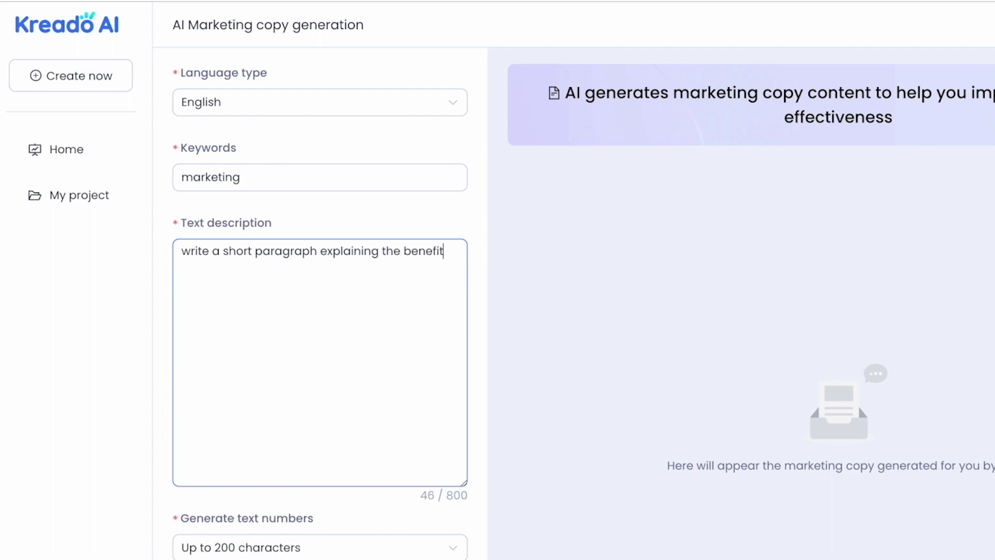
pyautogui.write('s of AI')
# - Cap the copy at 100 characters and generate it
pyautogui.click(428, 555)
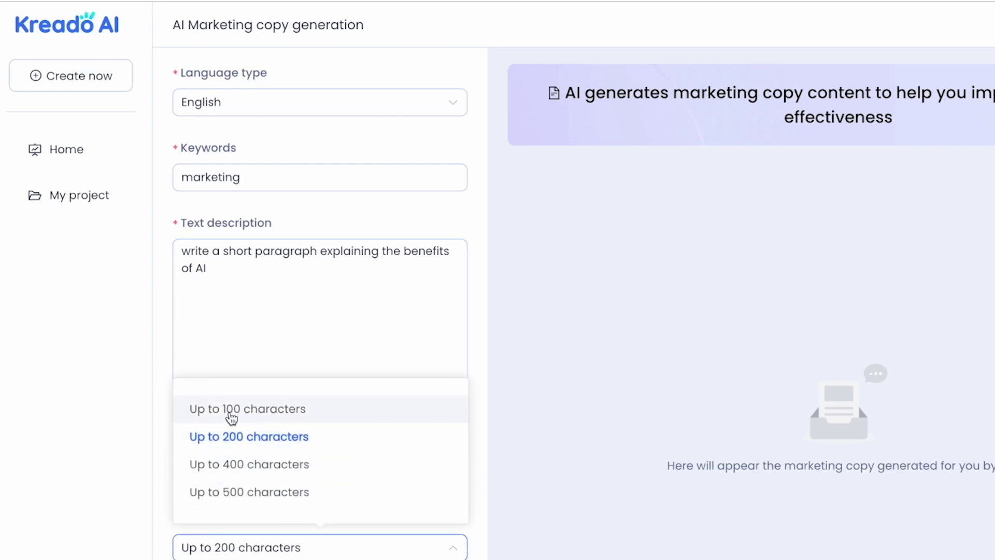
pyautogui.click(231, 418)
pyautogui.click(229, 549)
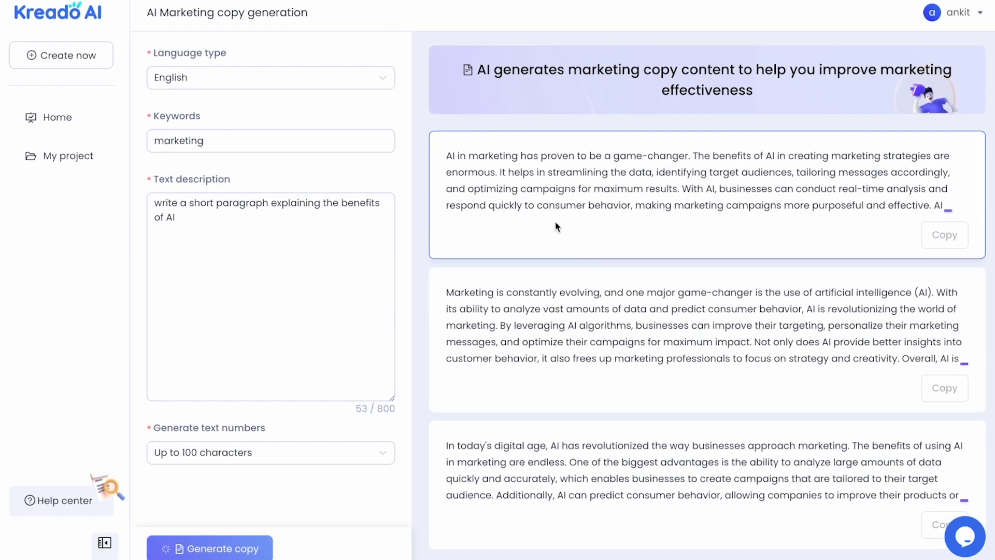
pyautogui.scroll(-1, 788, 301)
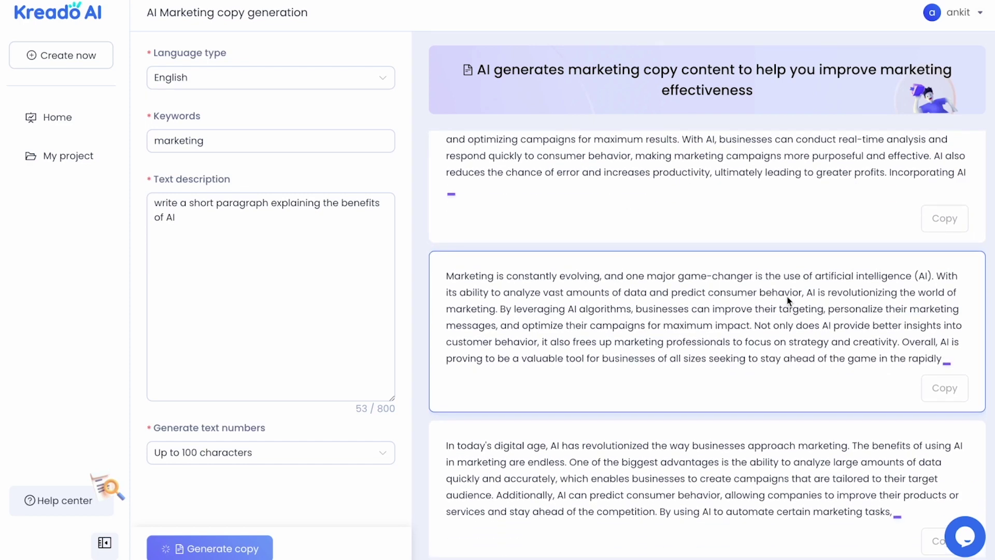
pyautogui.scroll(-1, 789, 300)
pyautogui.scroll(2, 789, 301)
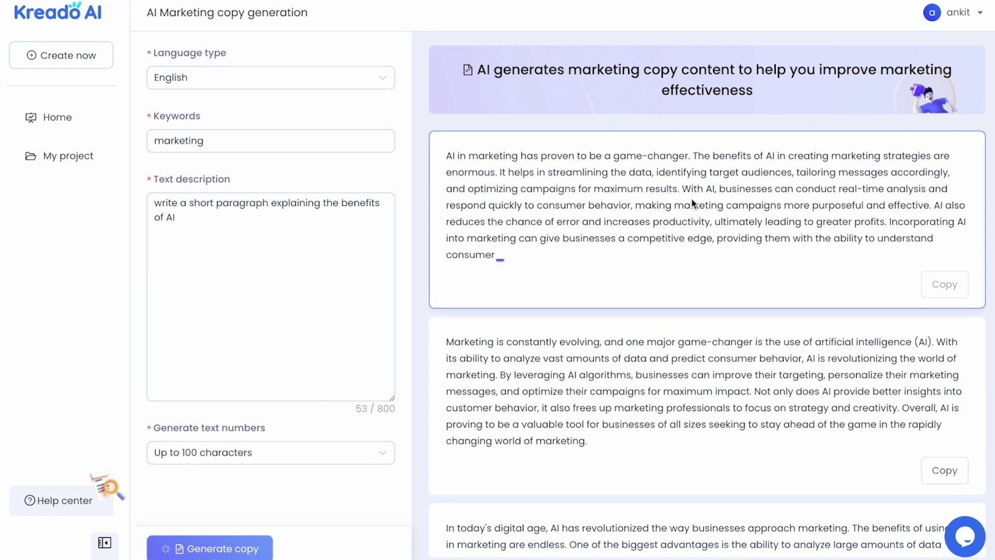
pyautogui.scroll(-2, 697, 302)
pyautogui.scroll(-2, 698, 302)
pyautogui.scroll(4, 697, 302)
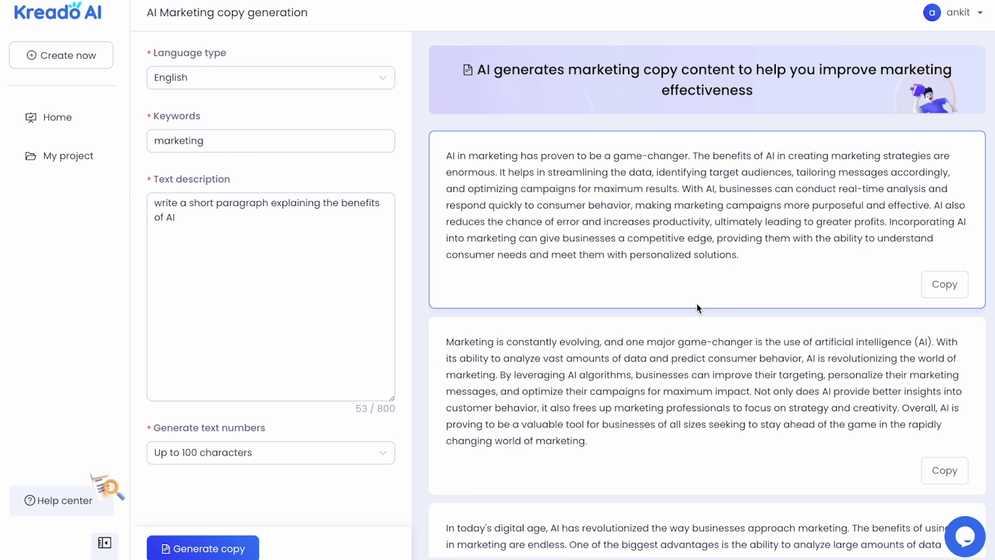
pyautogui.scroll(-1, 695, 378)
pyautogui.scroll(-1, 696, 380)
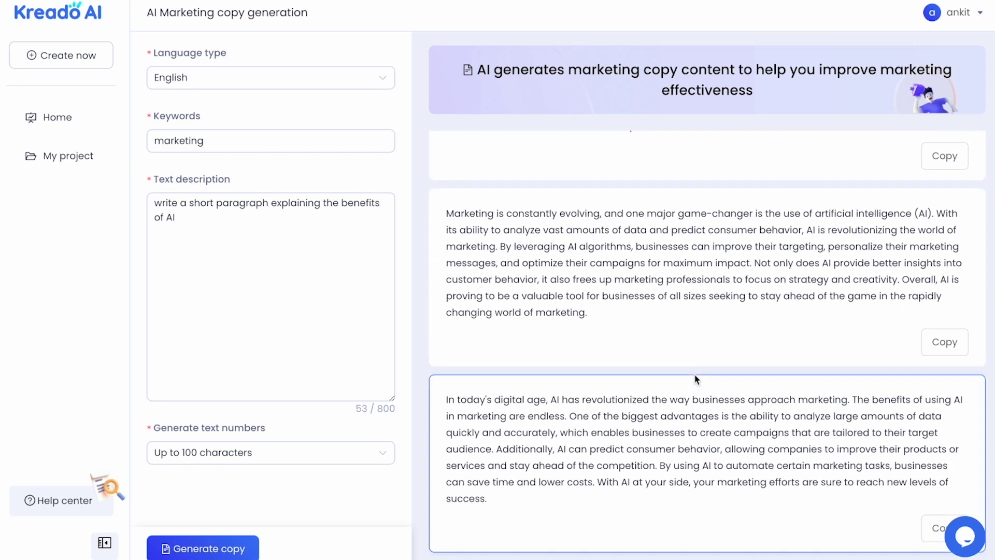
# - Copy the second generated marketing paragraph
pyautogui.click(942, 347)
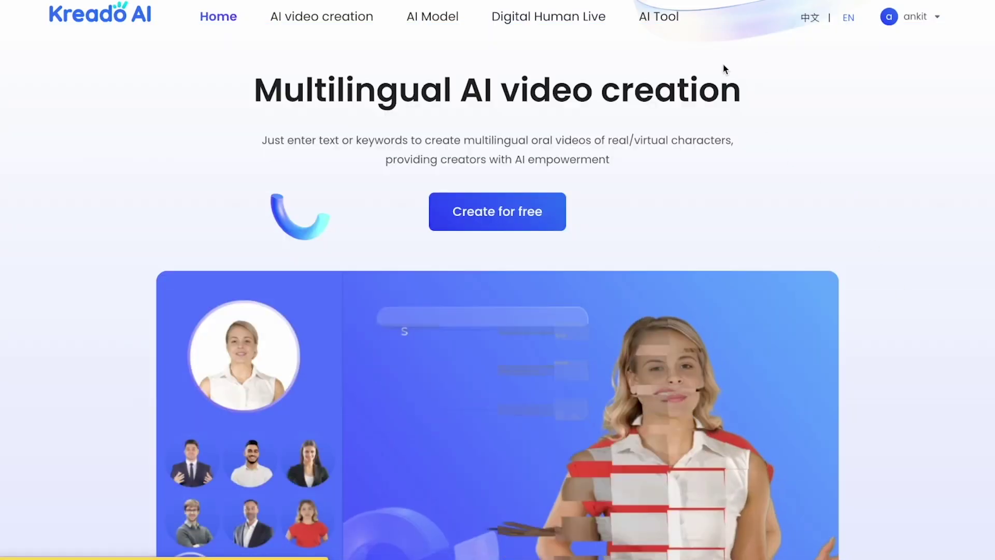
# - Open AI Text dubbing with English (United States), the Guy - Male voice and cheerful style
pyautogui.click(674, 23)
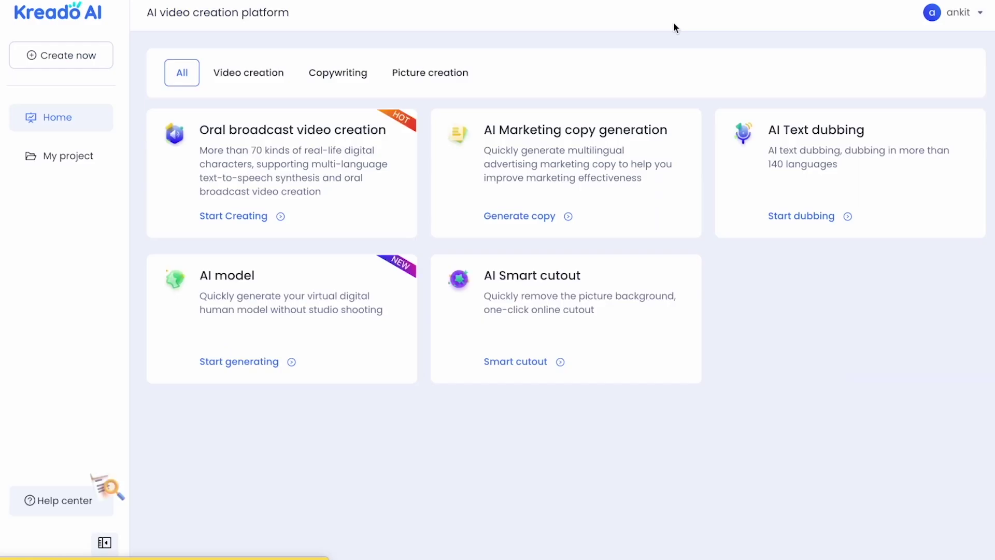
pyautogui.click(861, 171)
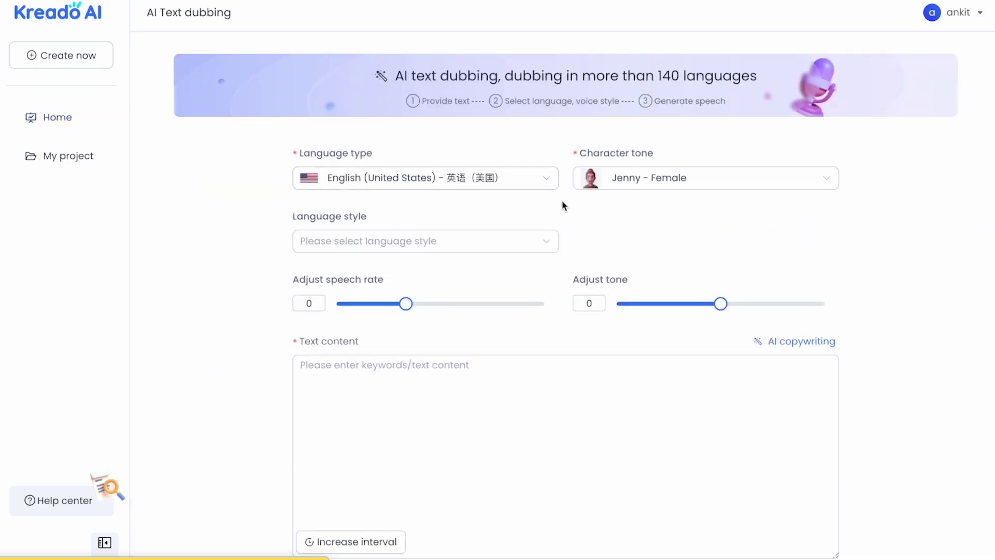
pyautogui.click(526, 186)
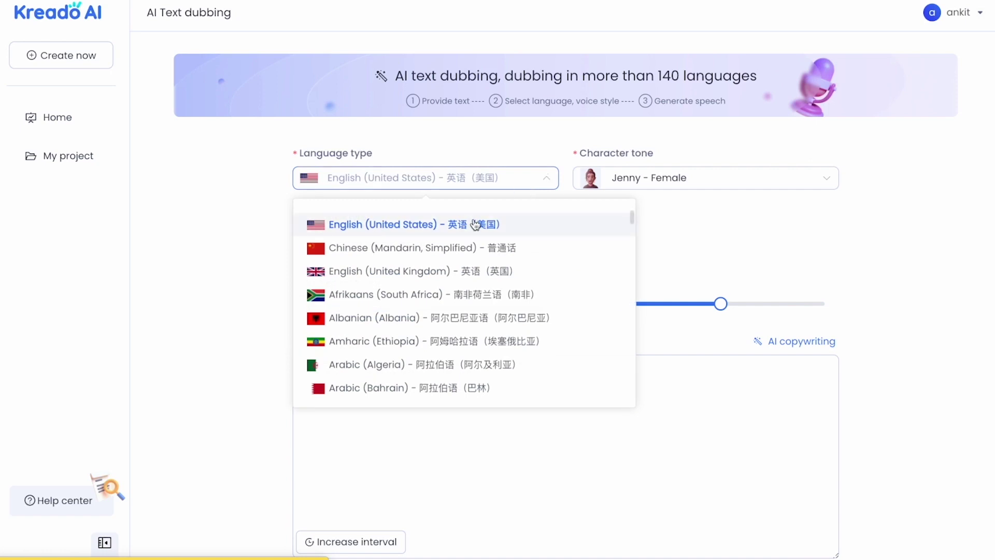
pyautogui.click(474, 224)
pyautogui.click(829, 185)
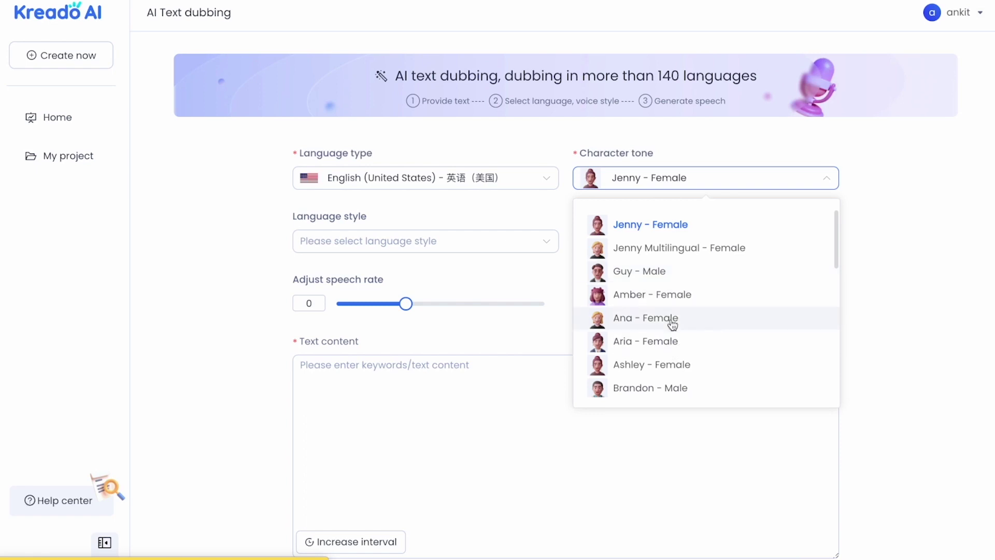
pyautogui.click(675, 273)
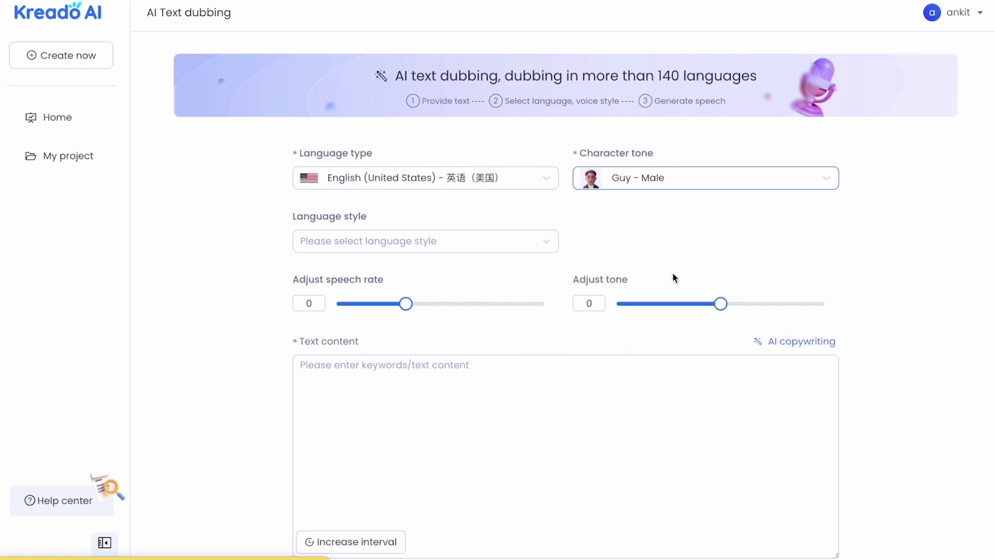
pyautogui.click(534, 249)
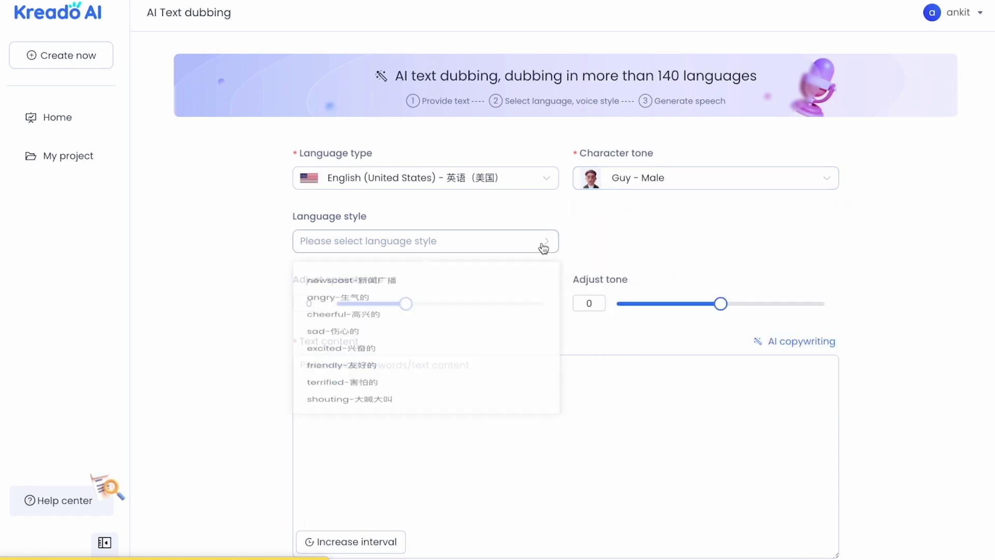
pyautogui.click(387, 342)
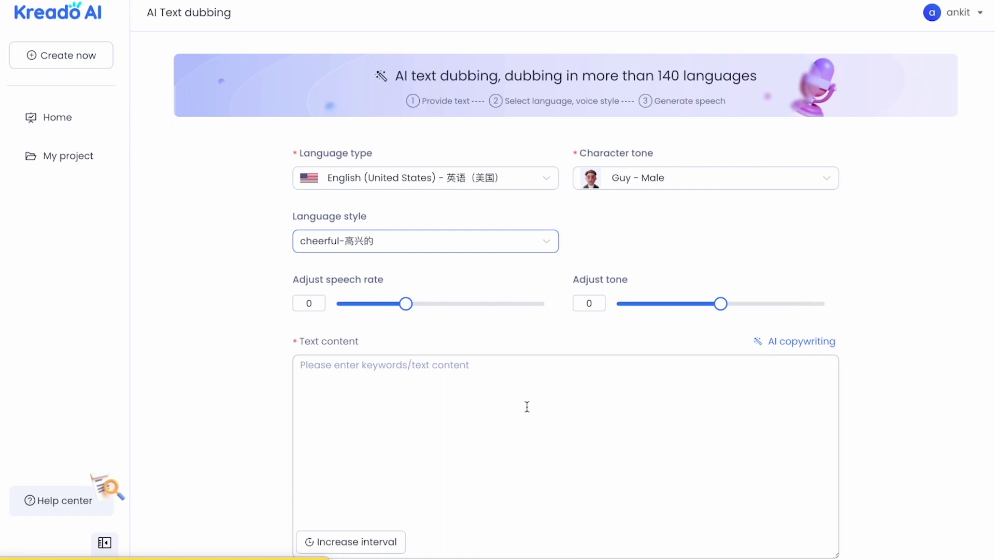
# - Paste the copied marketing paragraph into the dubbing text box and audition the cheerful male voice
pyautogui.rightClick(373, 388)
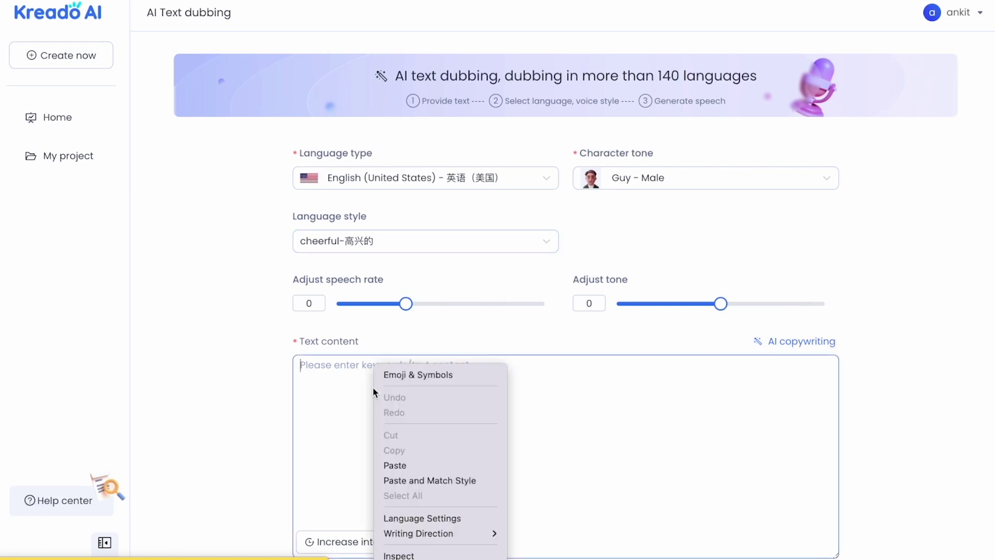
pyautogui.click(409, 465)
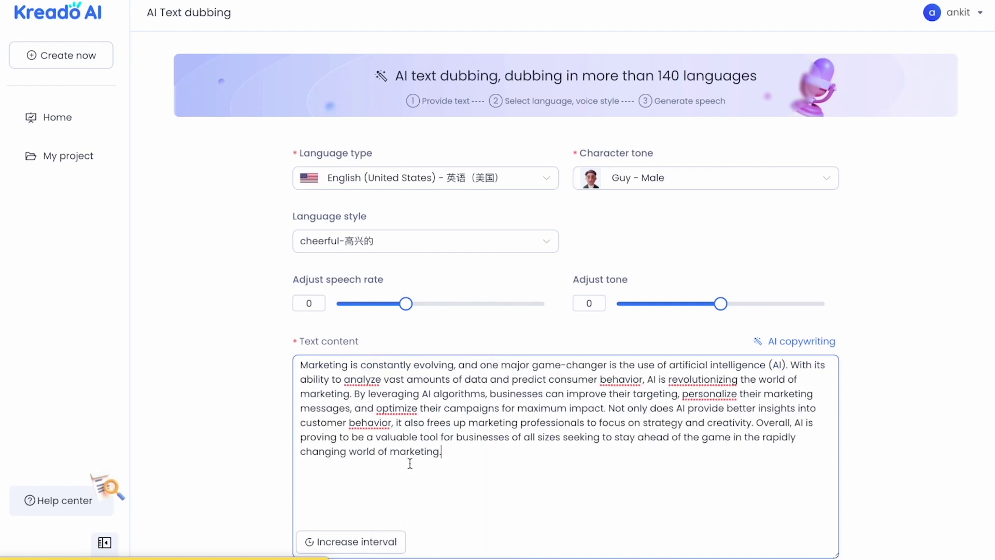
pyautogui.scroll(-3, 421, 483)
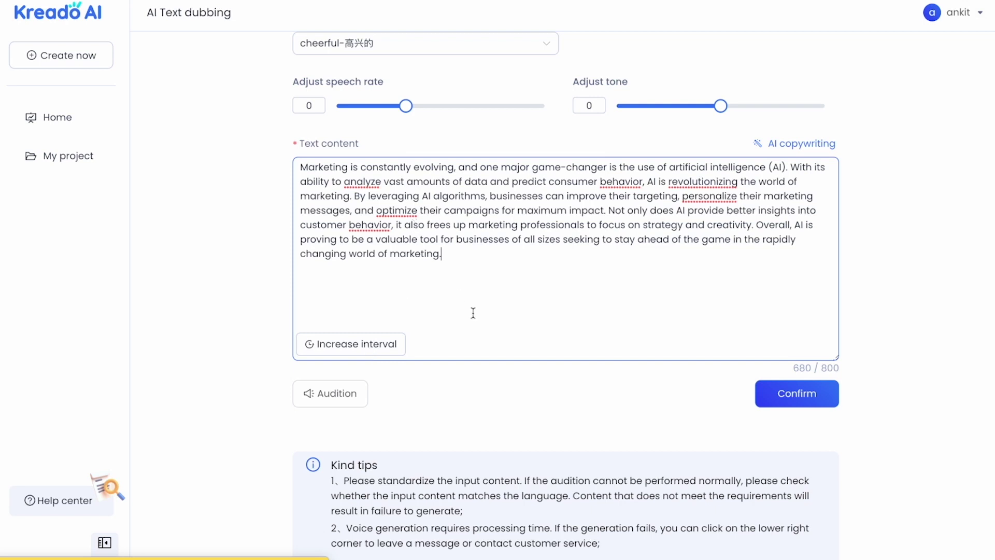
pyautogui.click(803, 403)
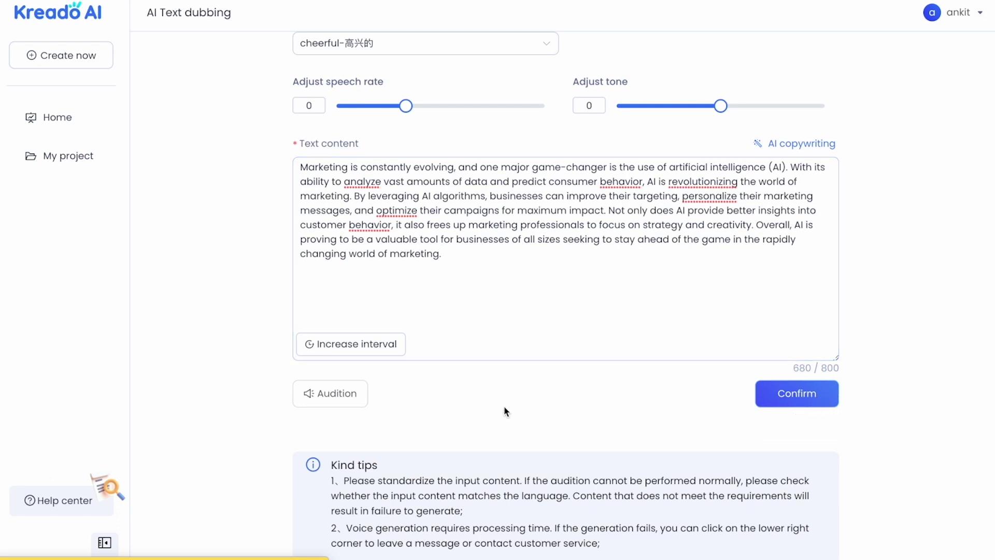
pyautogui.click(355, 401)
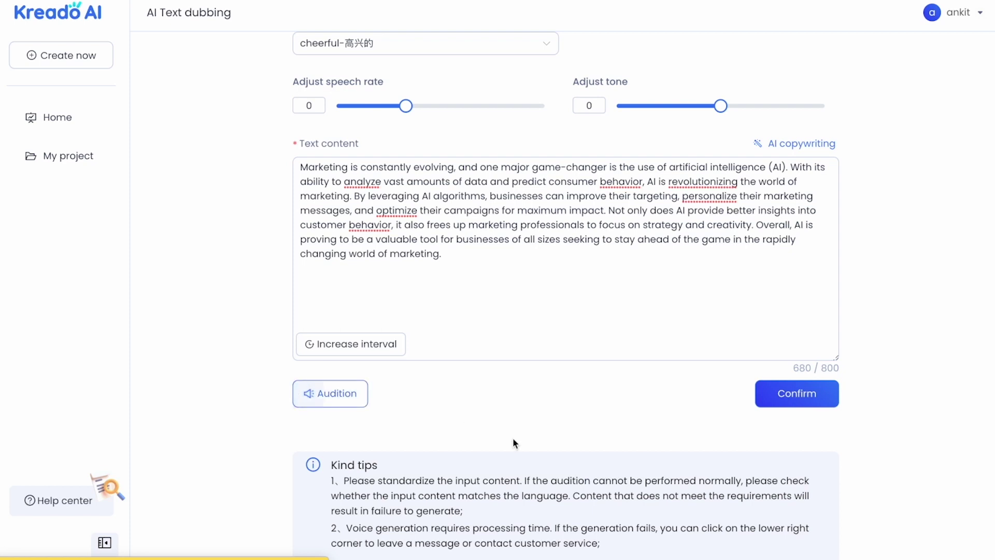
pyautogui.press('XF86AudioRaiseVolume')
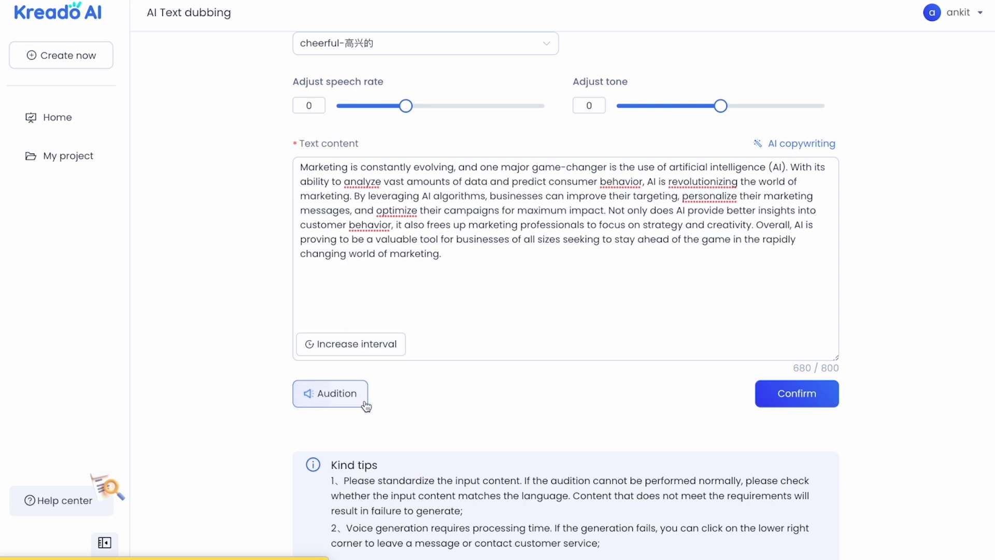
pyautogui.click(336, 393)
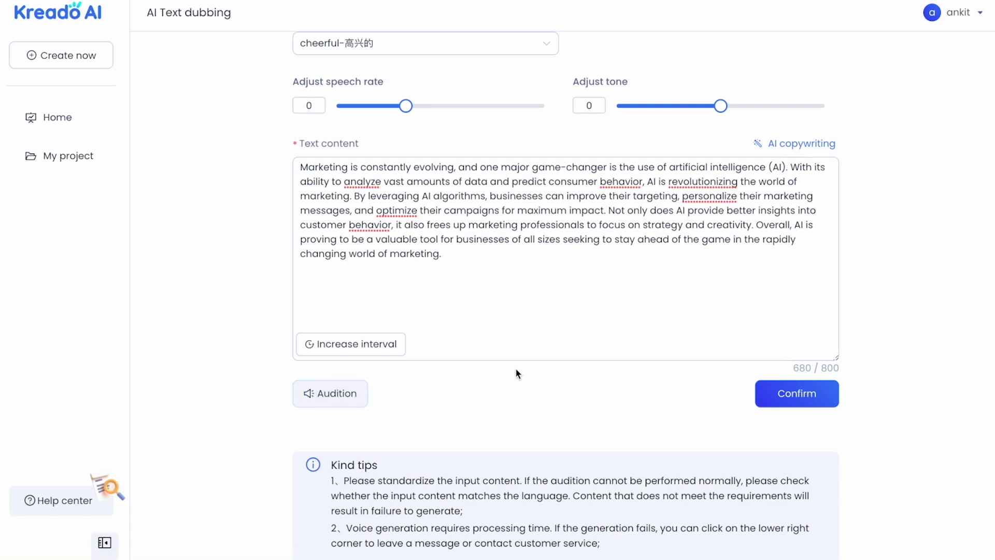
# - Submit the pasted marketing paragraph for dubbing generation
pyautogui.click(808, 390)
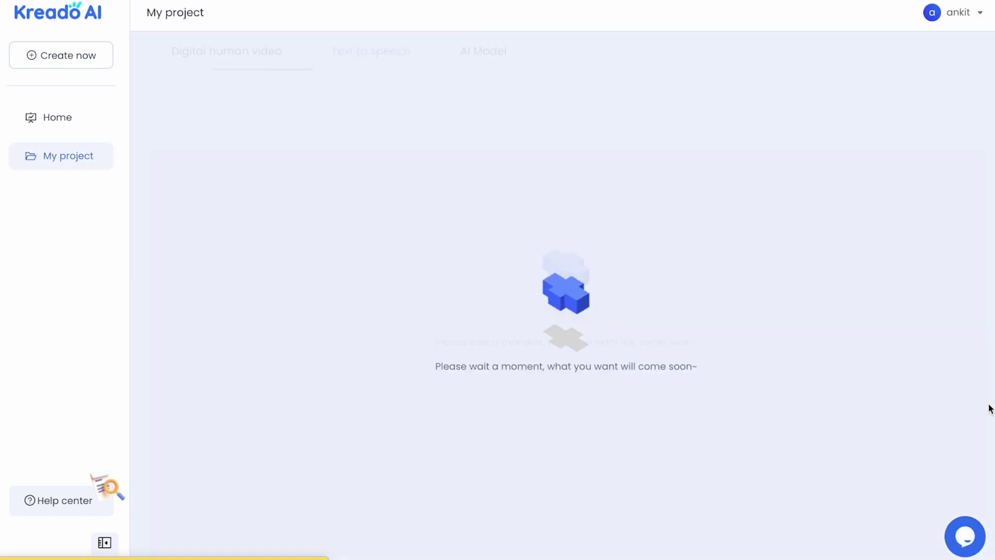